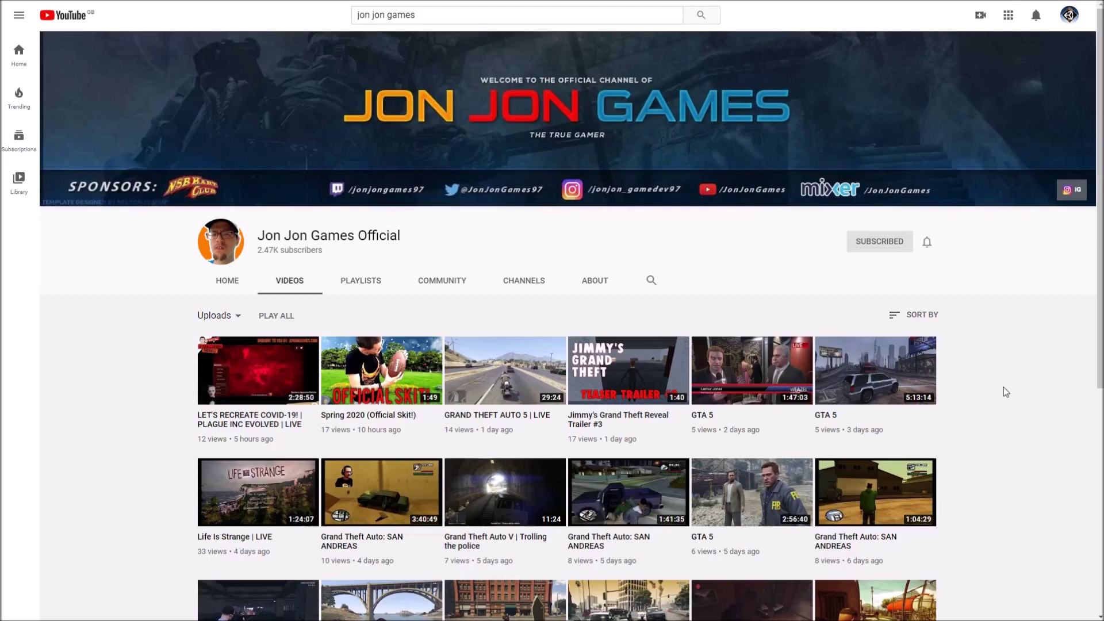
scroll(1004, 388, "down", 8)
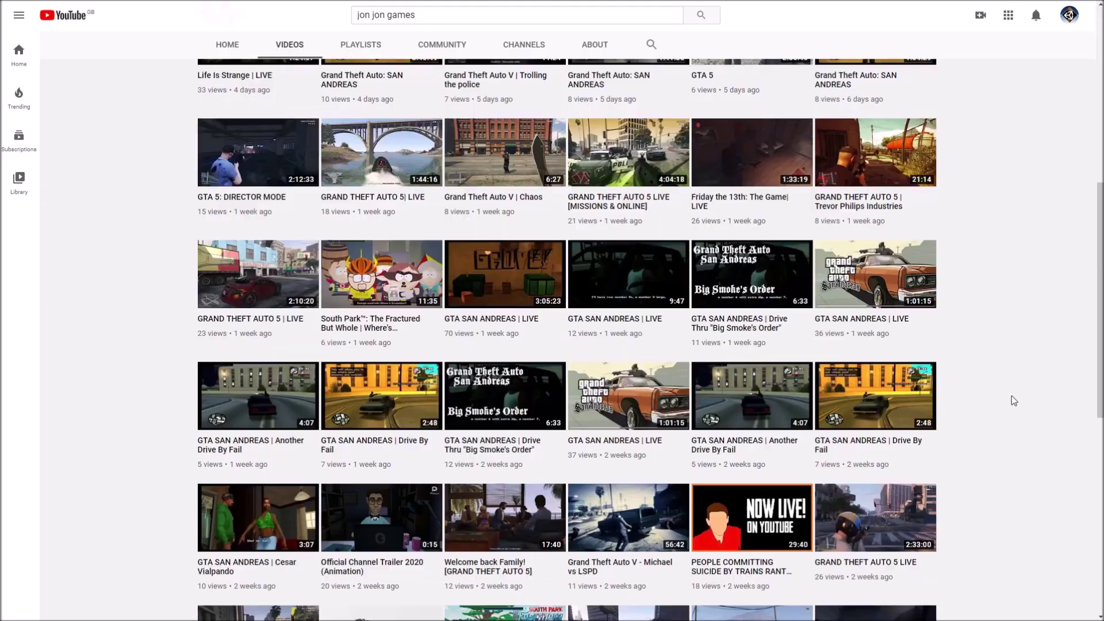
scroll(1012, 396, "up", 8)
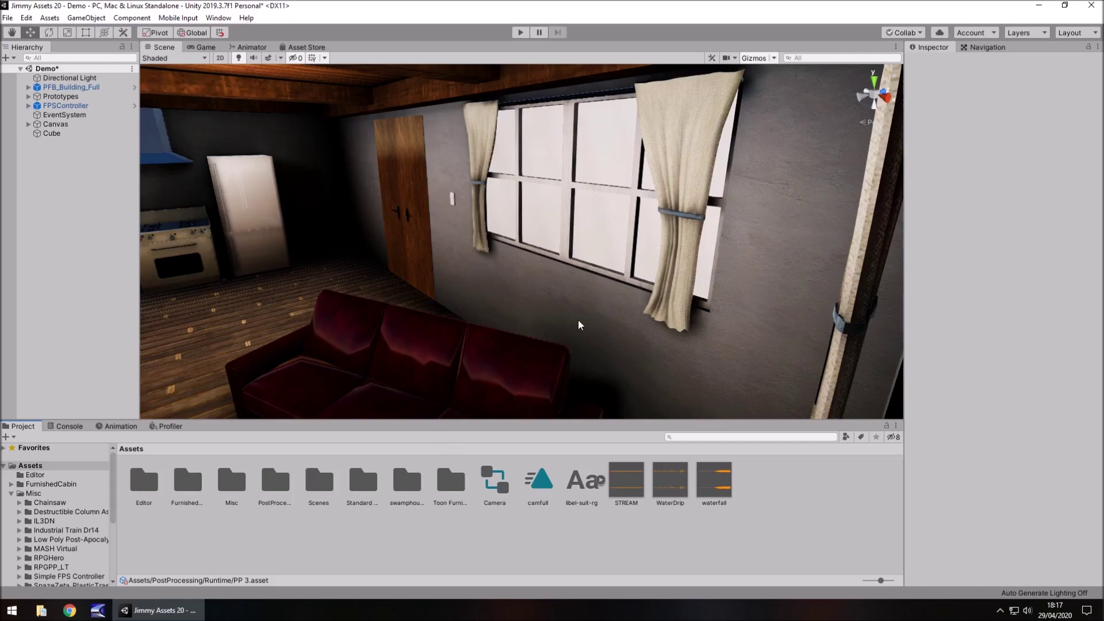
Create a new material in the Assets folder with its default name and apply it to the cube behind the living-room window.
mouse_move(581, 323)
right_mouse_down()
mouse_move(537, 313)
mouse_move(592, 324)
right_mouse_up()
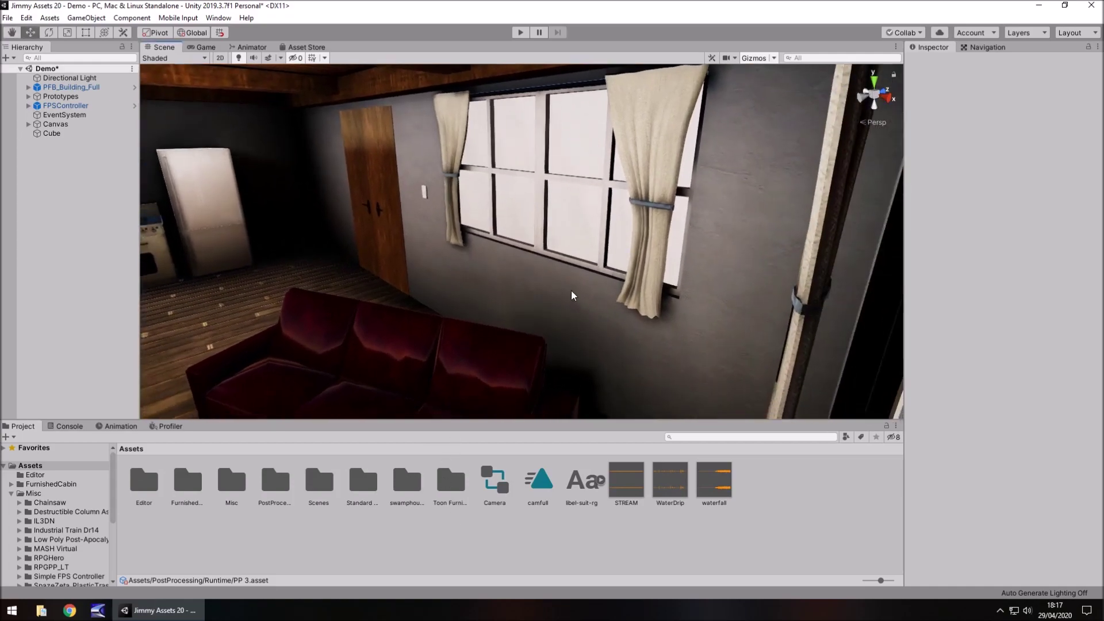
left_click(572, 223)
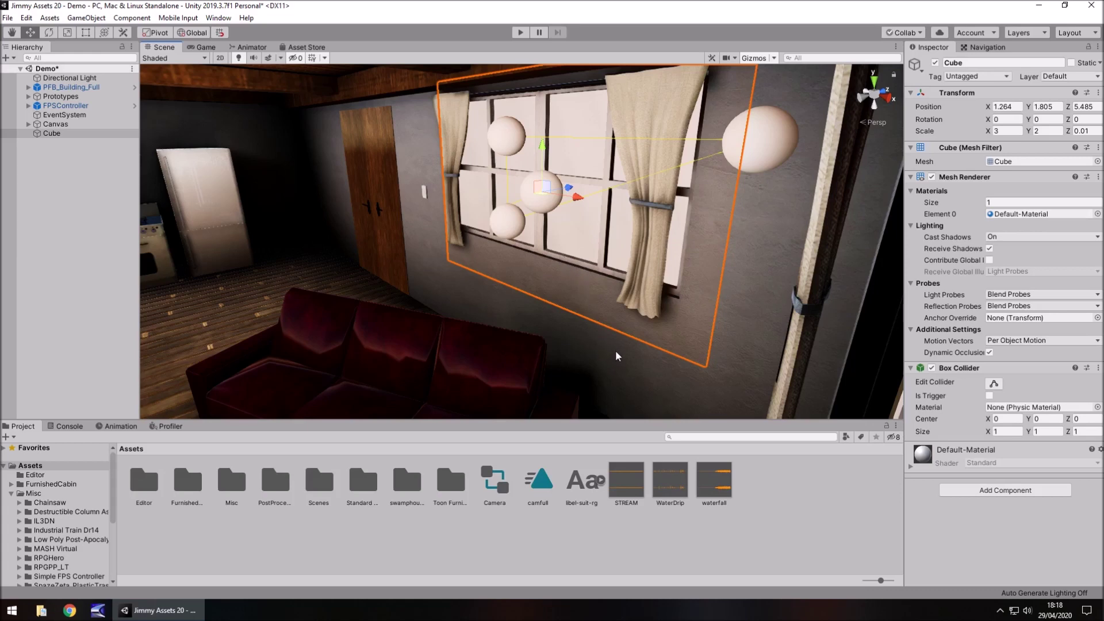
right_click(765, 479)
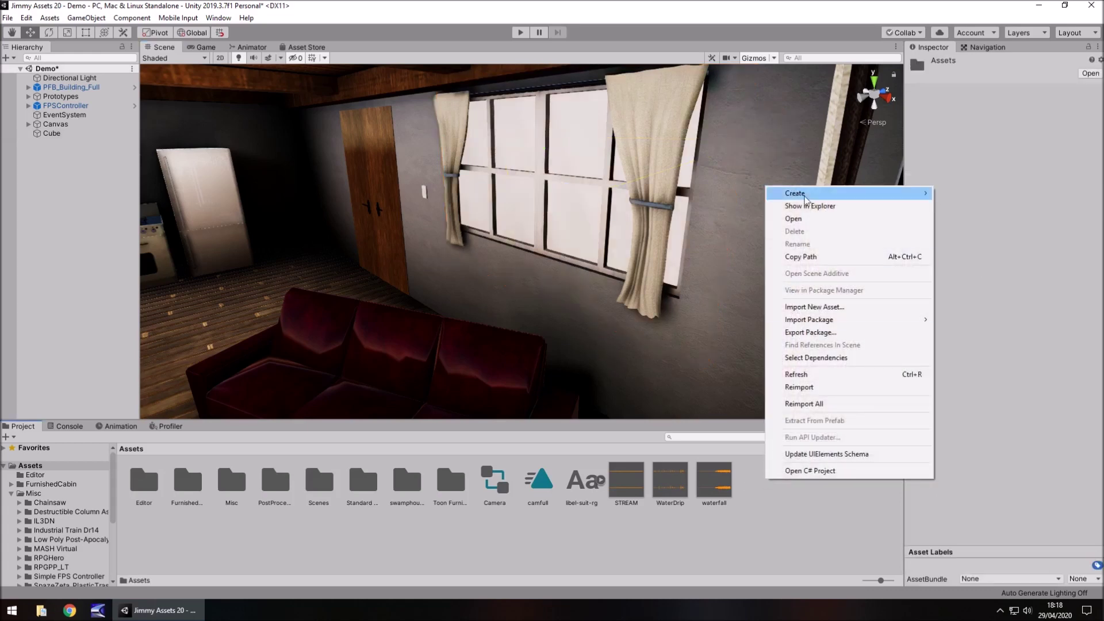
mouse_move(808, 195)
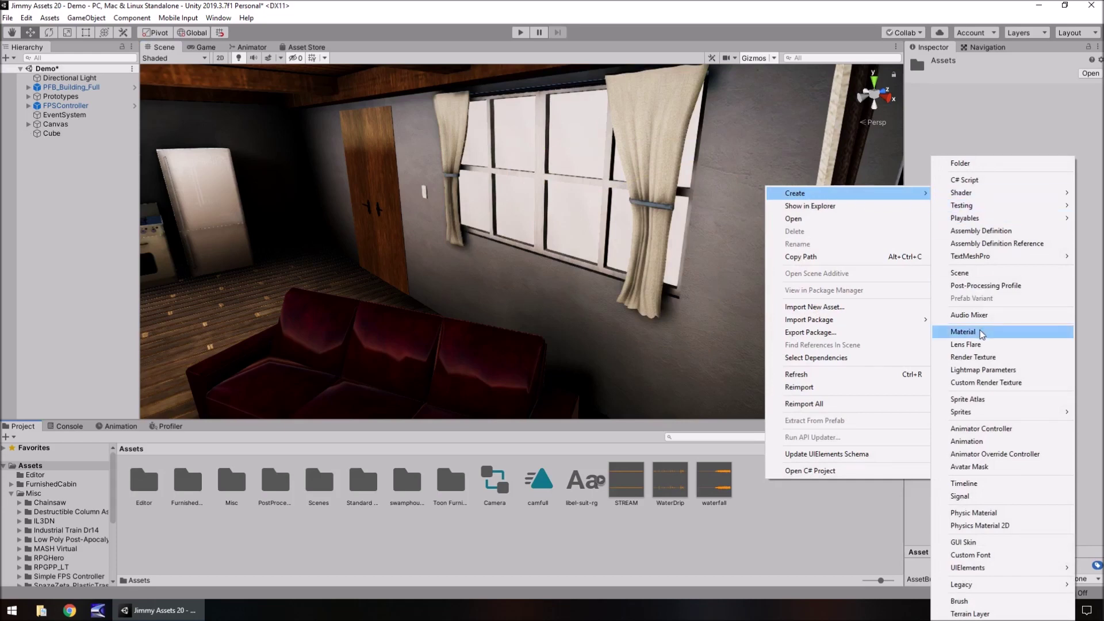
left_click(963, 331)
key("Return")
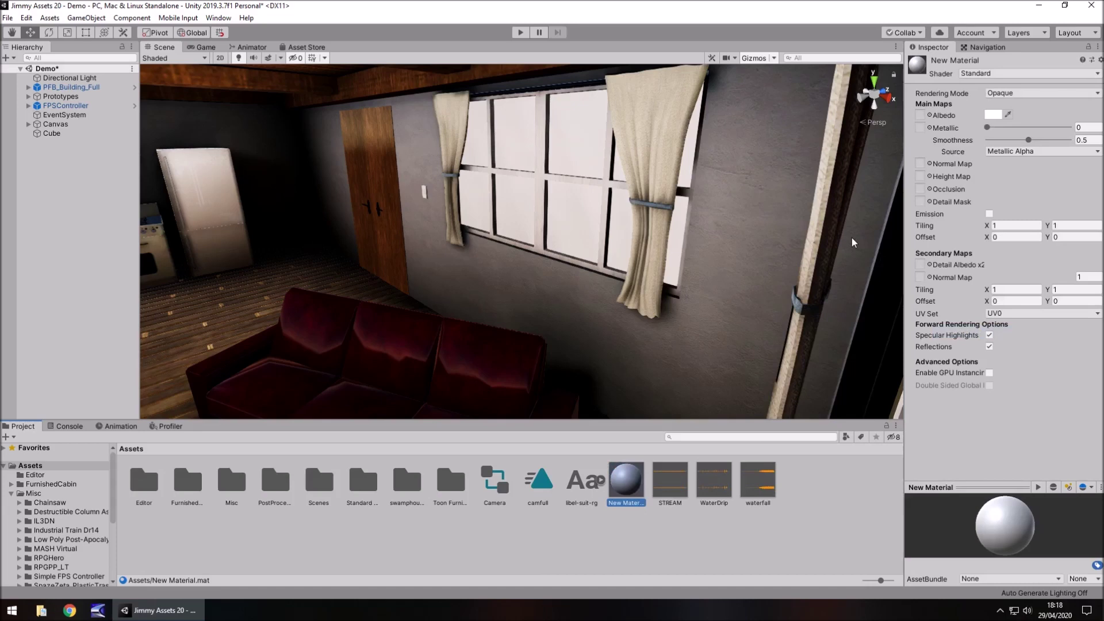
left_click_drag(626, 481, 575, 223)
left_click(575, 215)
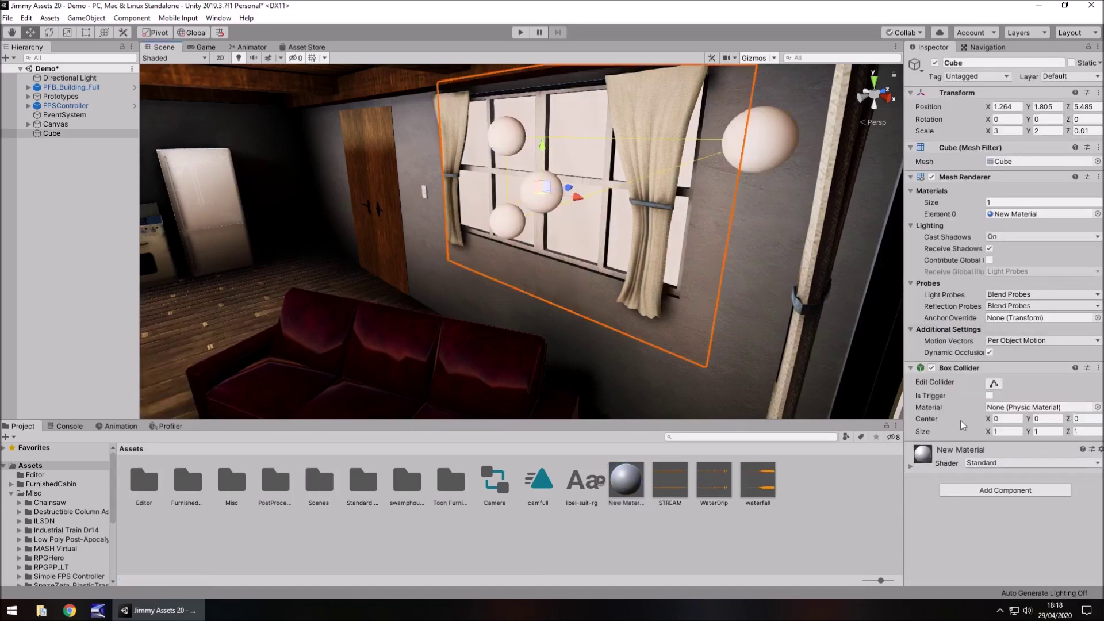
Expand the new material's settings on the cube and set its rendering mode to Fade.
left_click(911, 466)
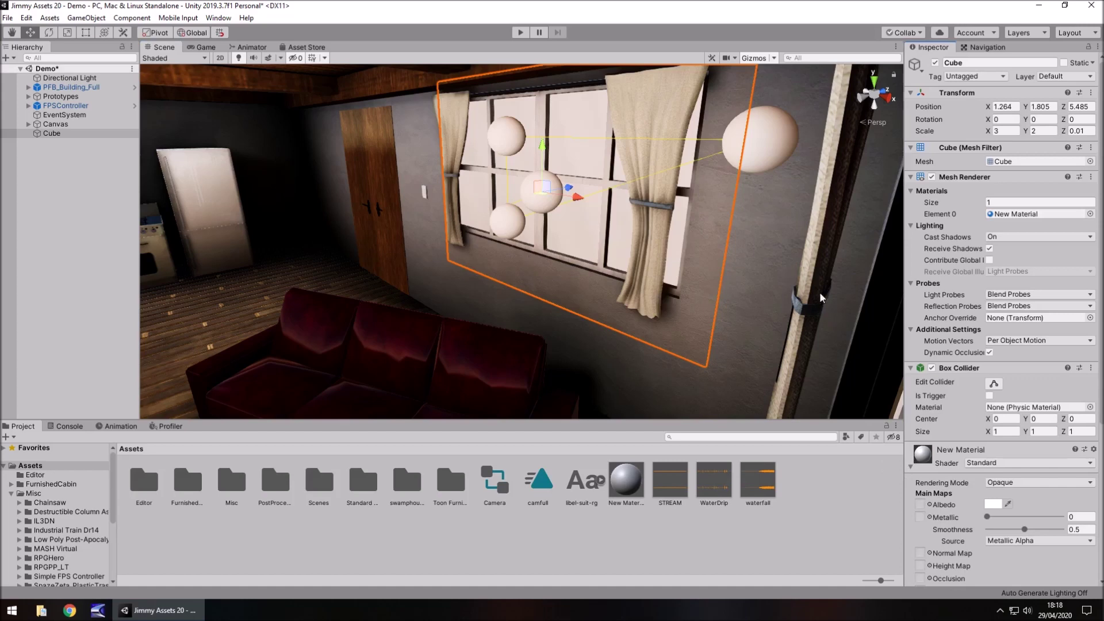
scroll(968, 306, "down", 5)
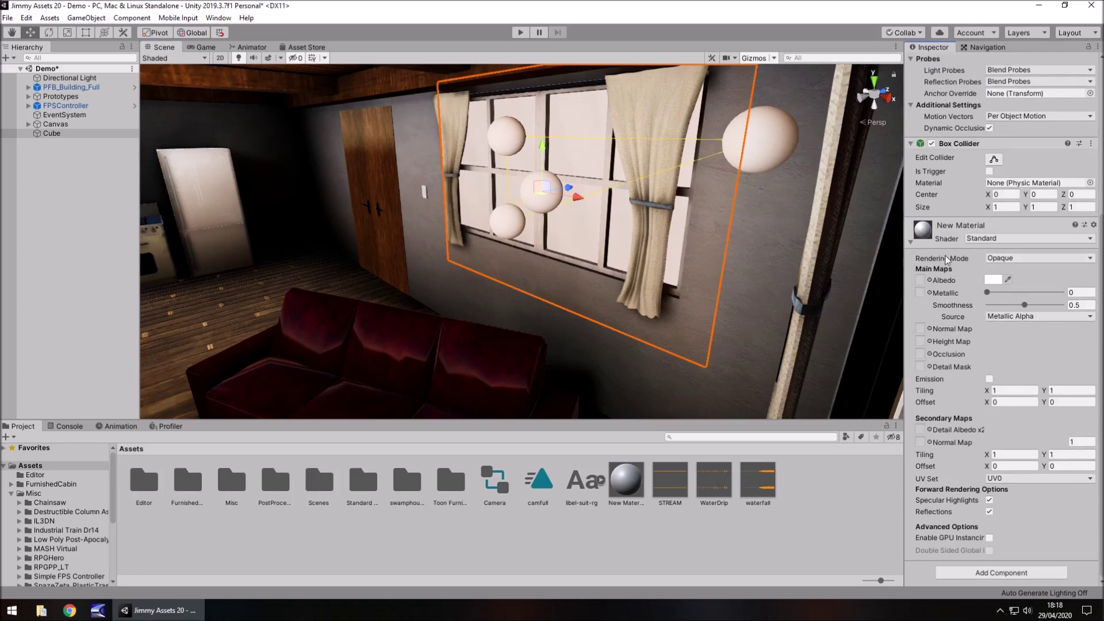
left_click(1064, 258)
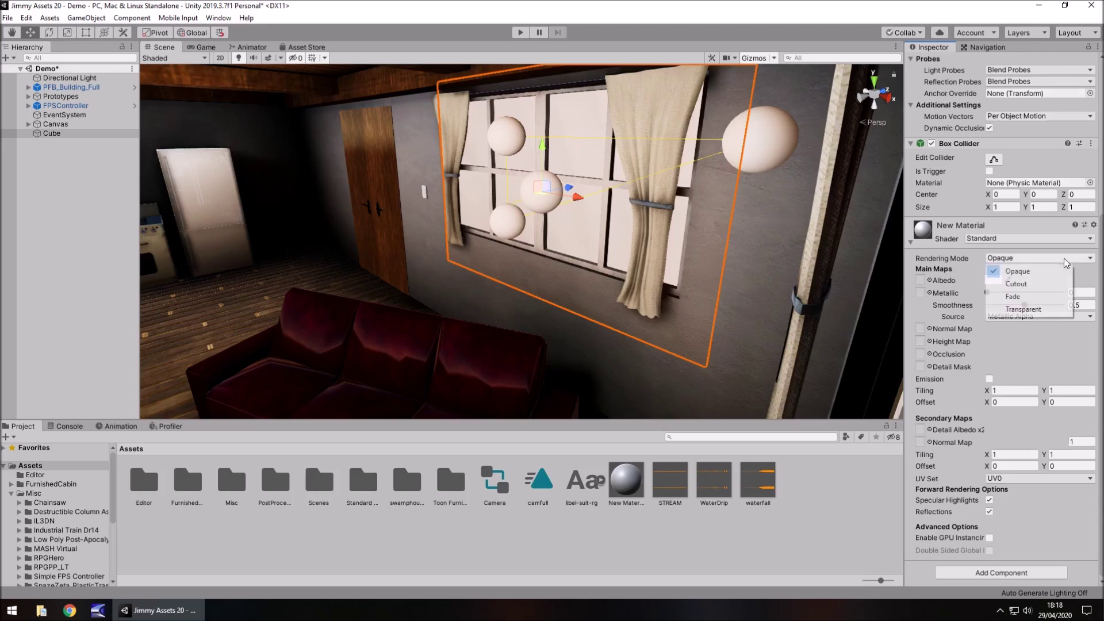
left_click(1023, 297)
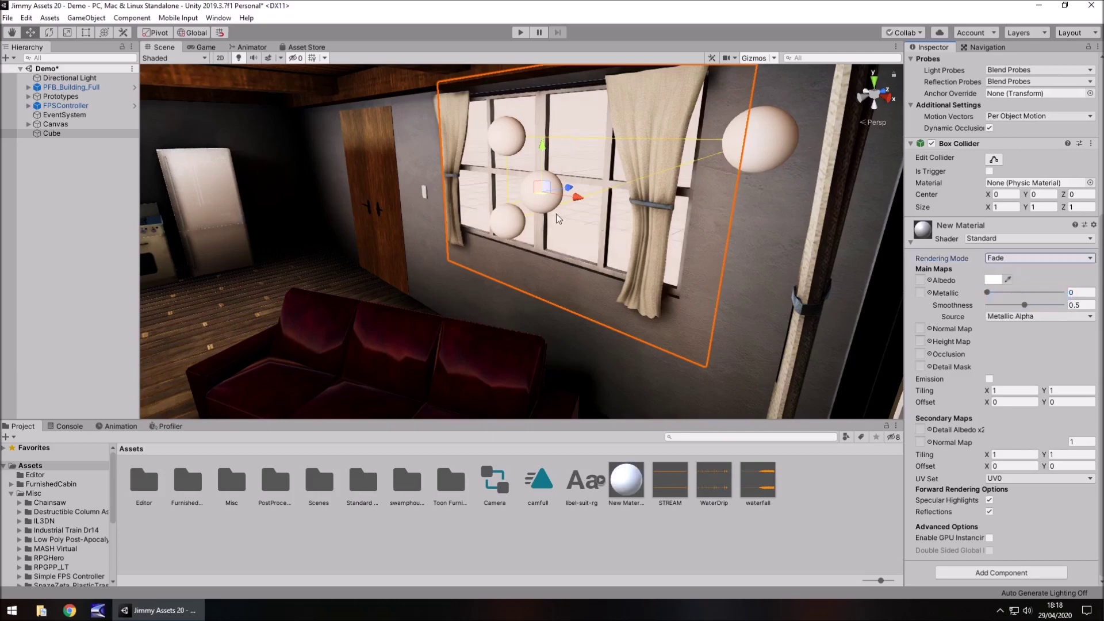
Examine the window pane with the cube deselected, from inside the room and from outside the building.
left_click(345, 249)
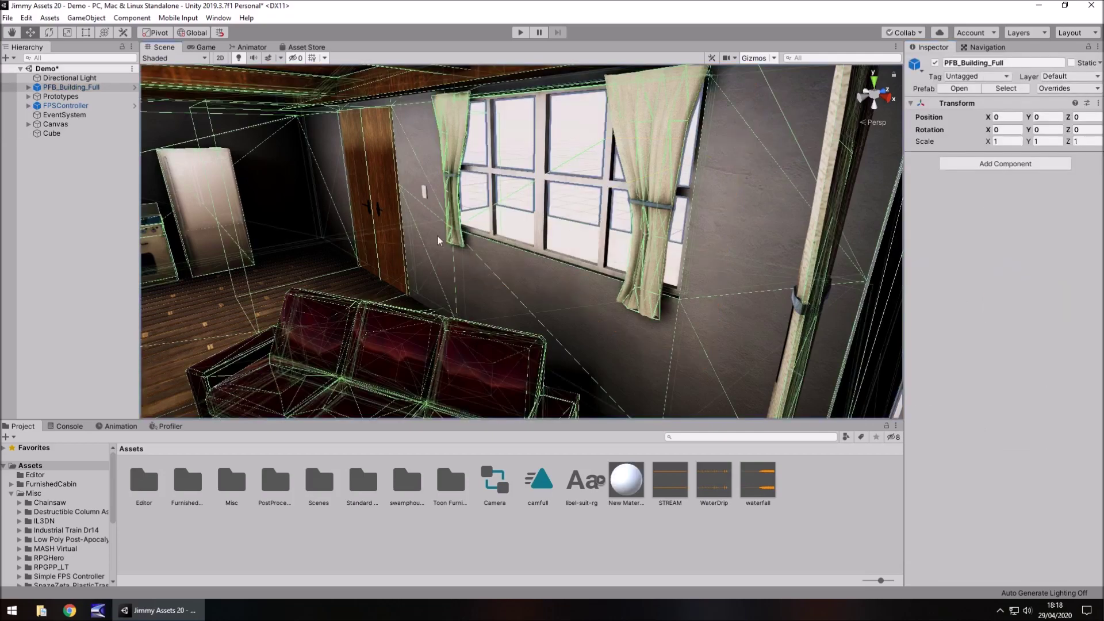
left_click(374, 245)
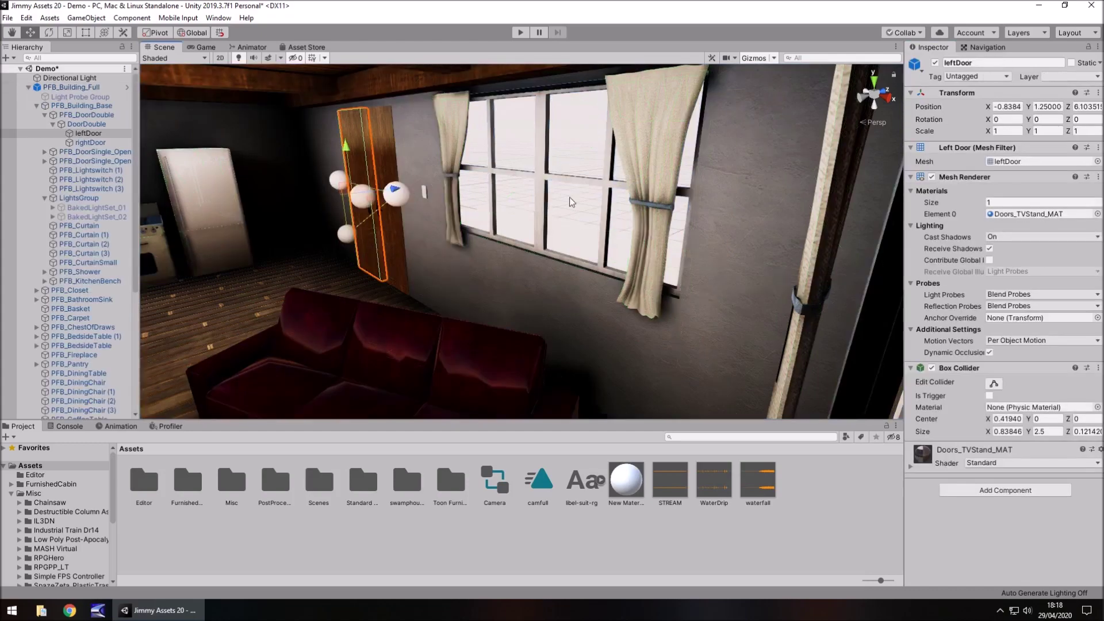
scroll(506, 216, "down", 5)
middle_click_drag(569, 209, 388, 223)
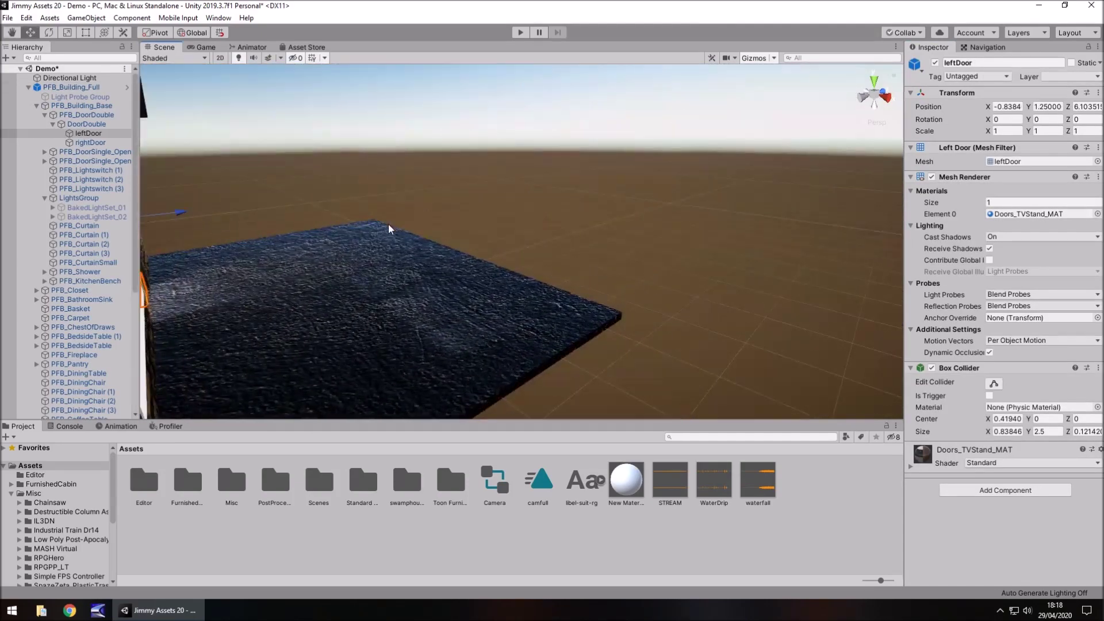
right_click_drag(388, 223, 345, 221)
middle_click_drag(440, 217, 506, 213)
right_click_drag(506, 212, 657, 249)
middle_click_drag(566, 250, 737, 245)
Play the scene, walk up to both living-room windows to compare their panes, and stop playback.
left_click(521, 33)
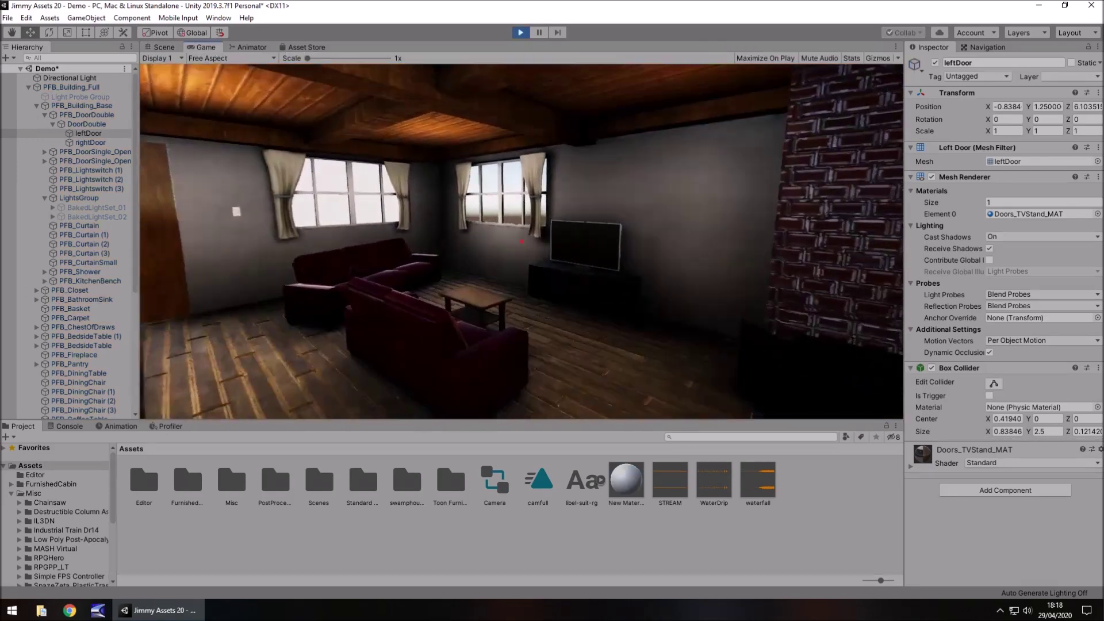
key("w")
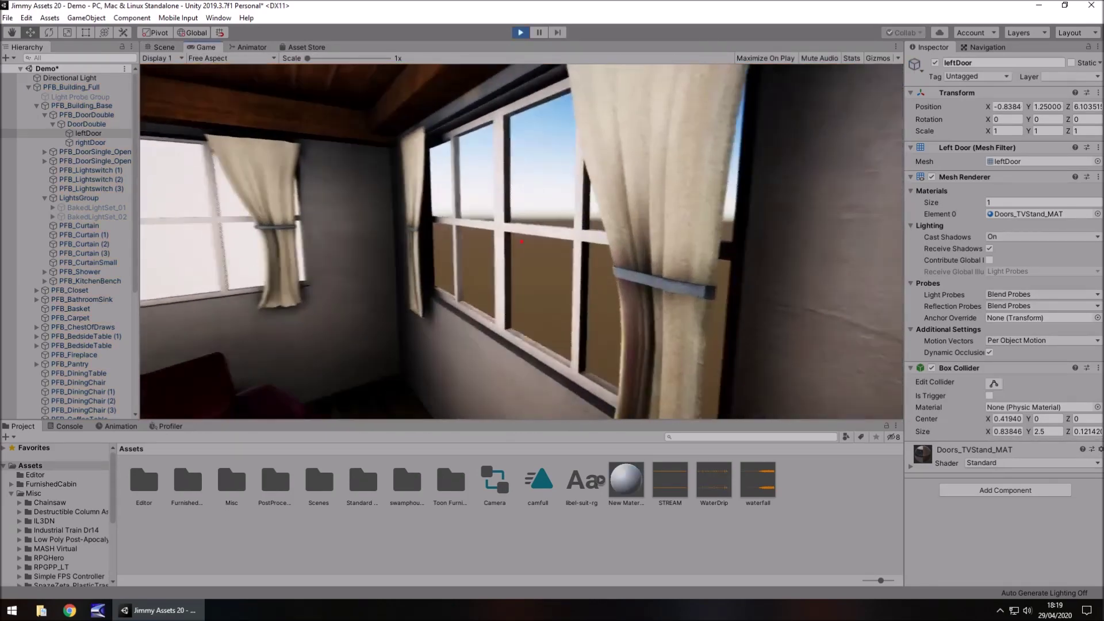
key("w")
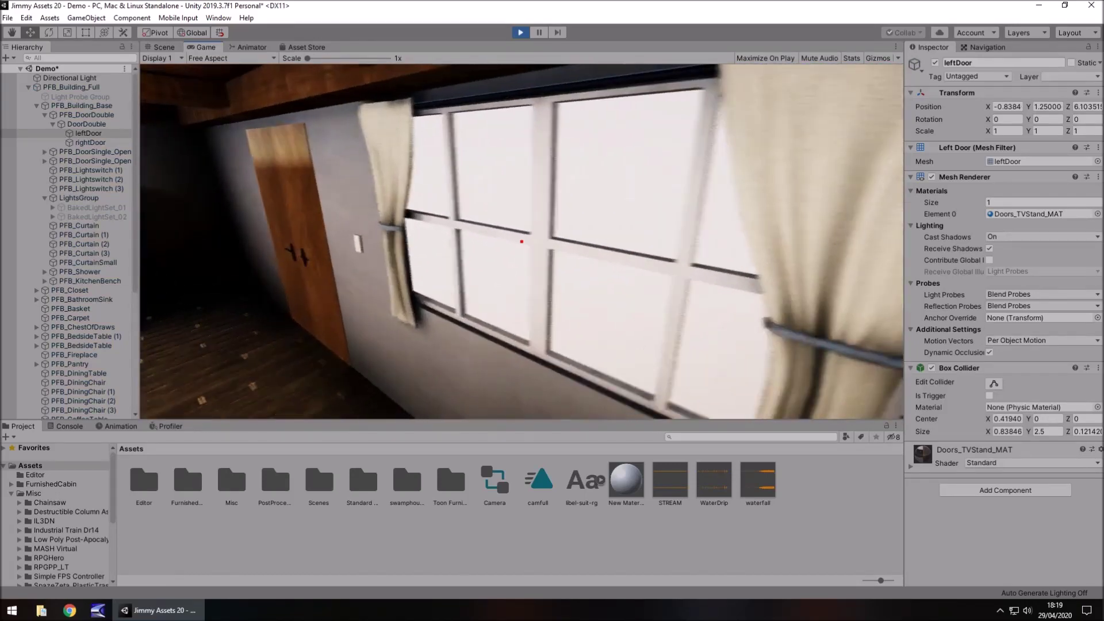
key("w")
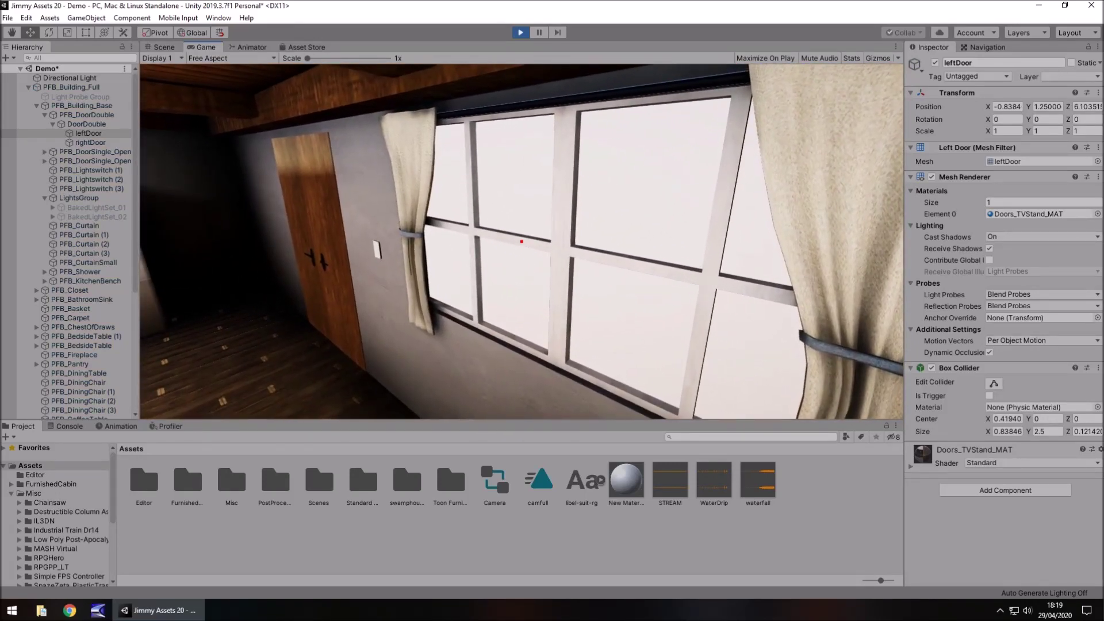
key("ctrl+p")
Set the alpha of the window cube's albedo colour to 0.
left_click(608, 261)
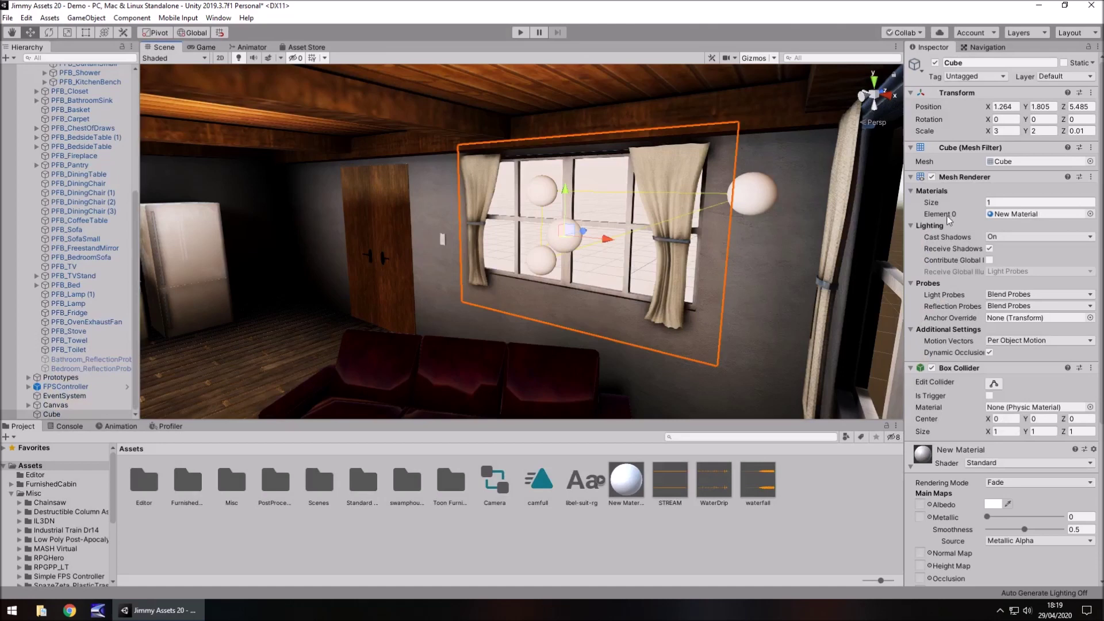
left_click(993, 504)
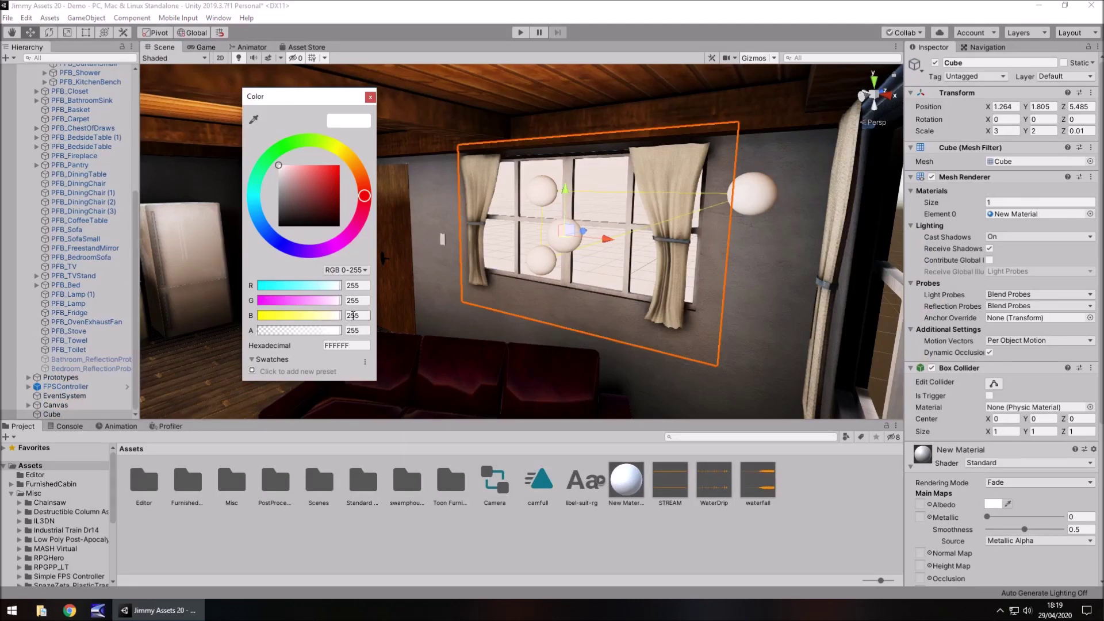
left_click(363, 332)
type("0")
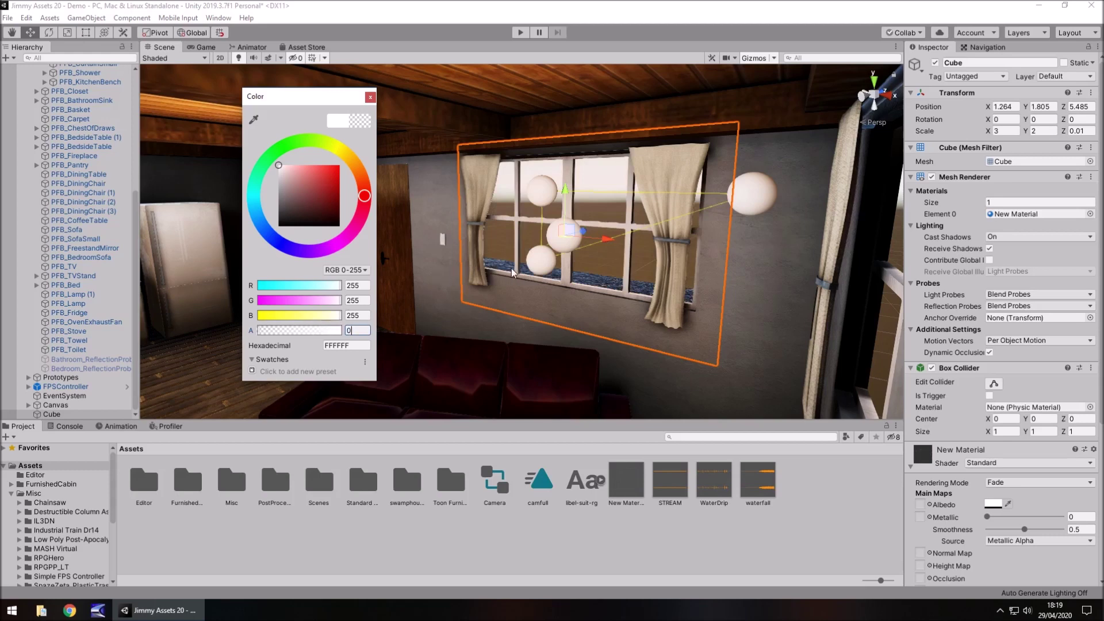
left_click(538, 237)
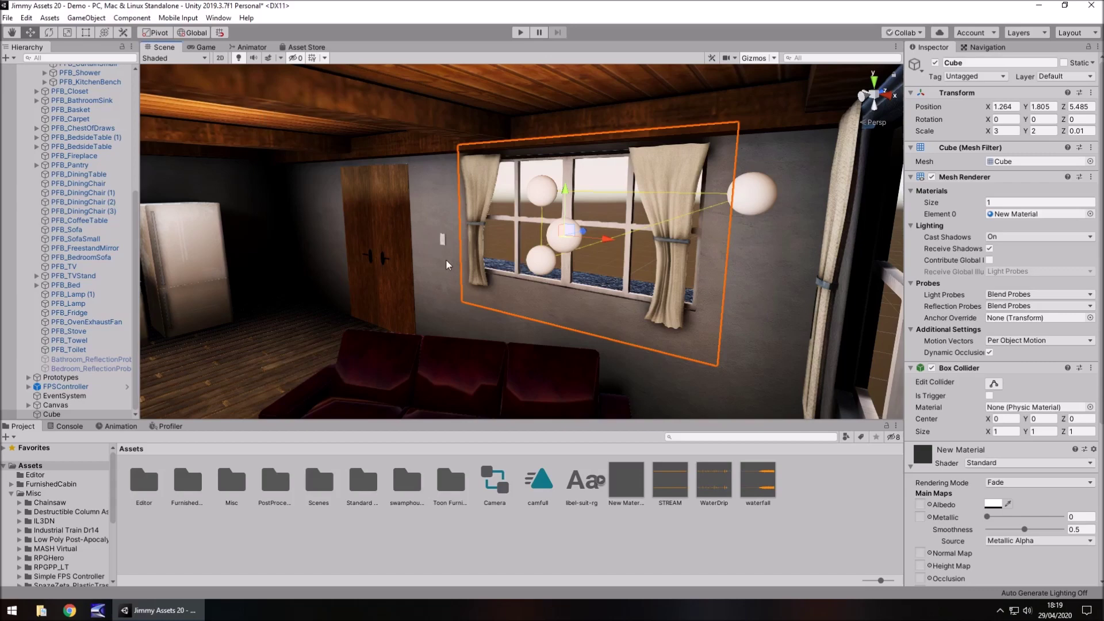
View the window up close and set the material's albedo alpha to 100.
right_click_drag(485, 254, 471, 261)
scroll(591, 241, "up", 3)
middle_click_drag(593, 247, 495, 284)
right_click_drag(496, 284, 529, 294)
scroll(561, 297, "down", 2)
left_click_drag(560, 296, 562, 295, "alt")
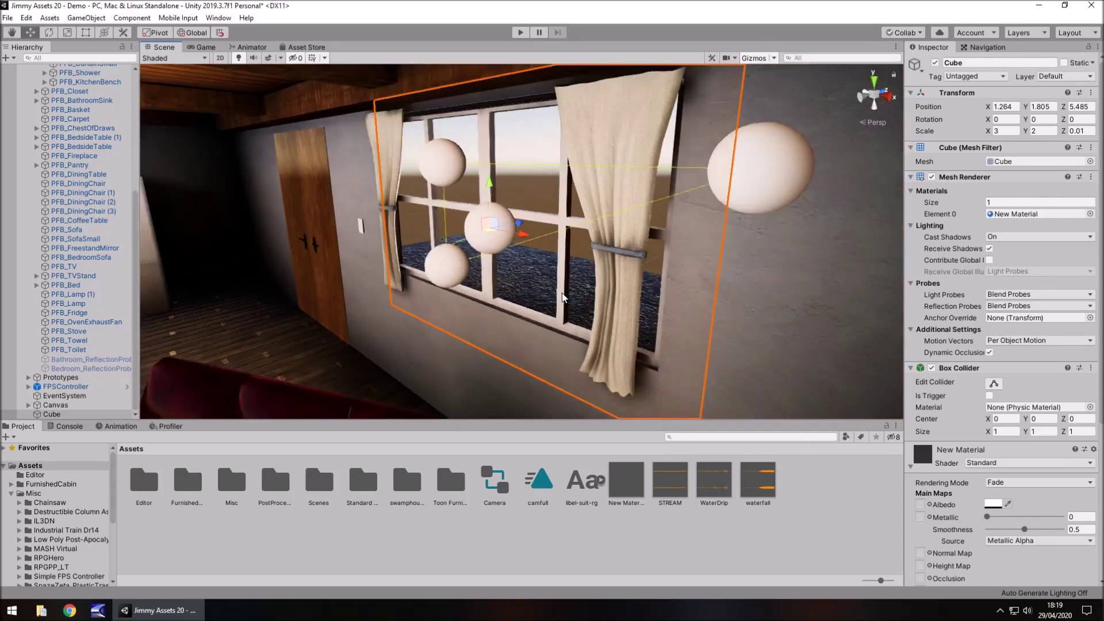
left_click(993, 504)
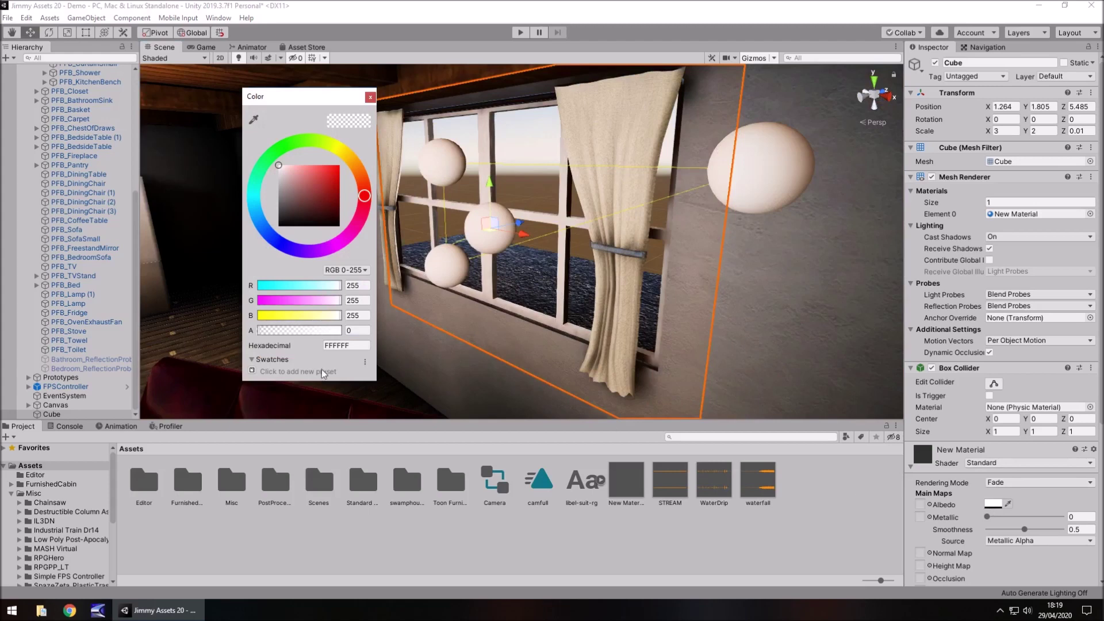
left_click(356, 329)
type("100")
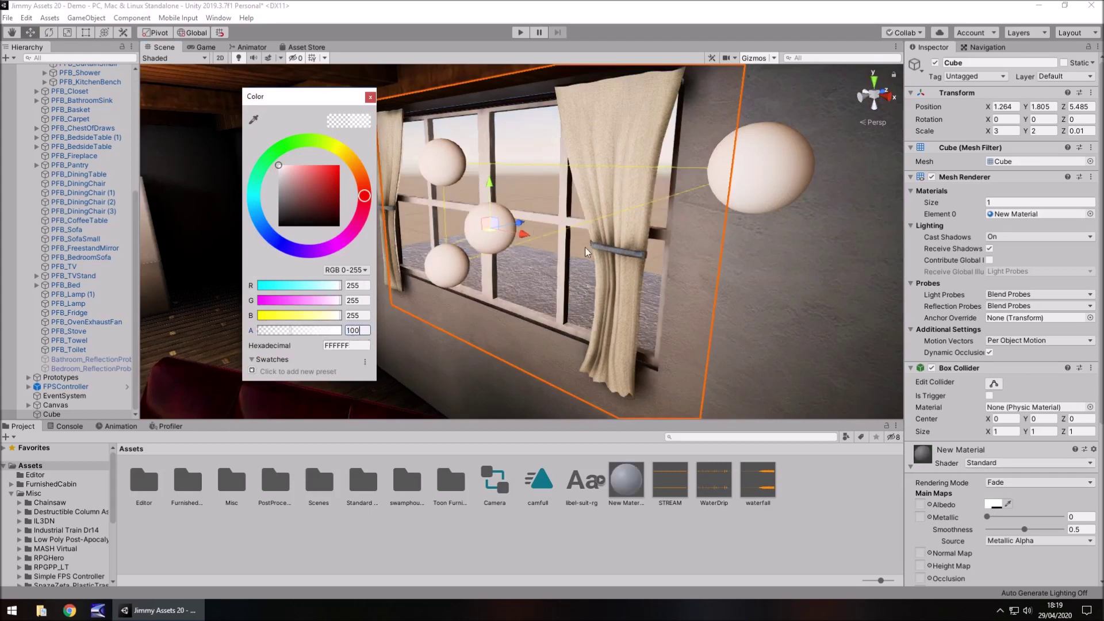
left_click(370, 97)
Set the window cube's albedo colour to red FF0000 and raise its alpha slightly above 100.
right_click_drag(463, 251, 442, 256)
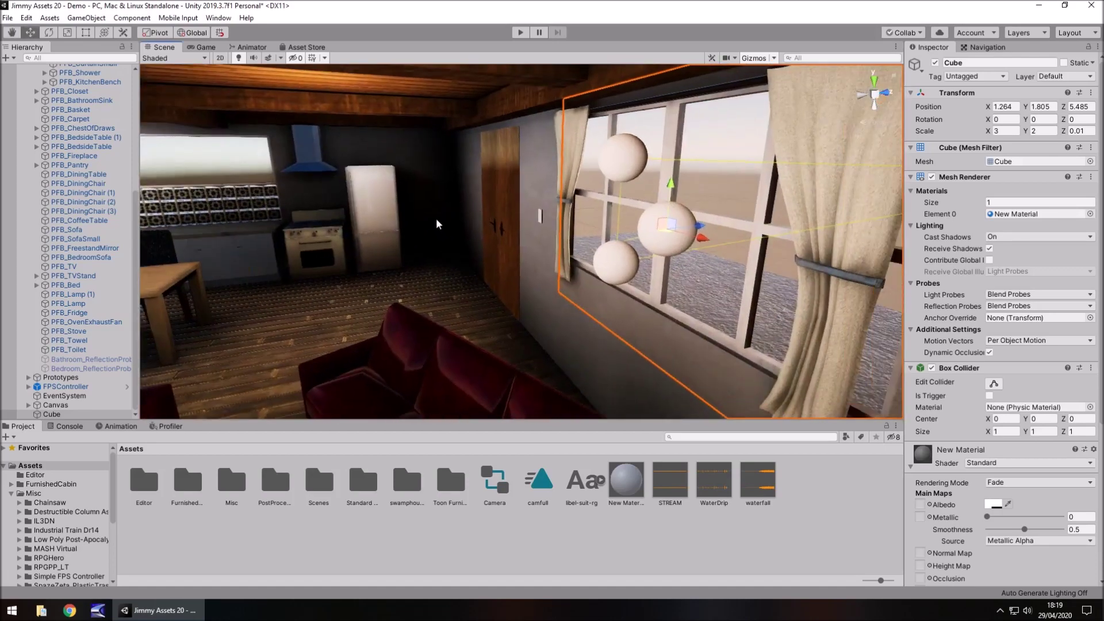
left_click(498, 215)
left_click(504, 230)
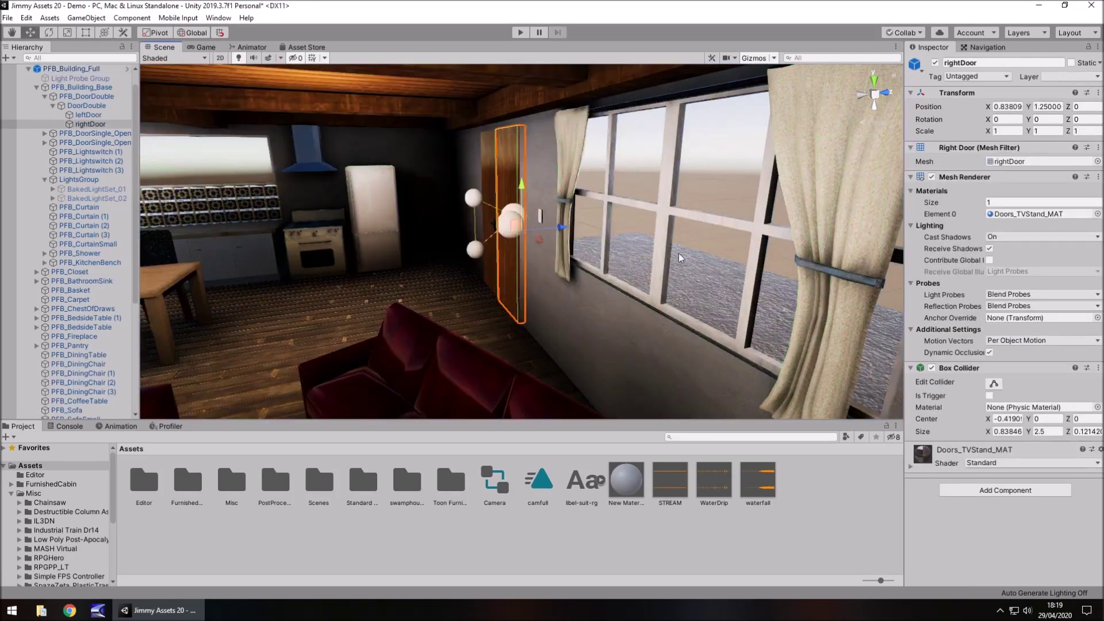
left_click_drag(681, 259, 556, 303, "alt")
middle_click_drag(486, 305, 630, 310)
right_click_drag(495, 317, 626, 334)
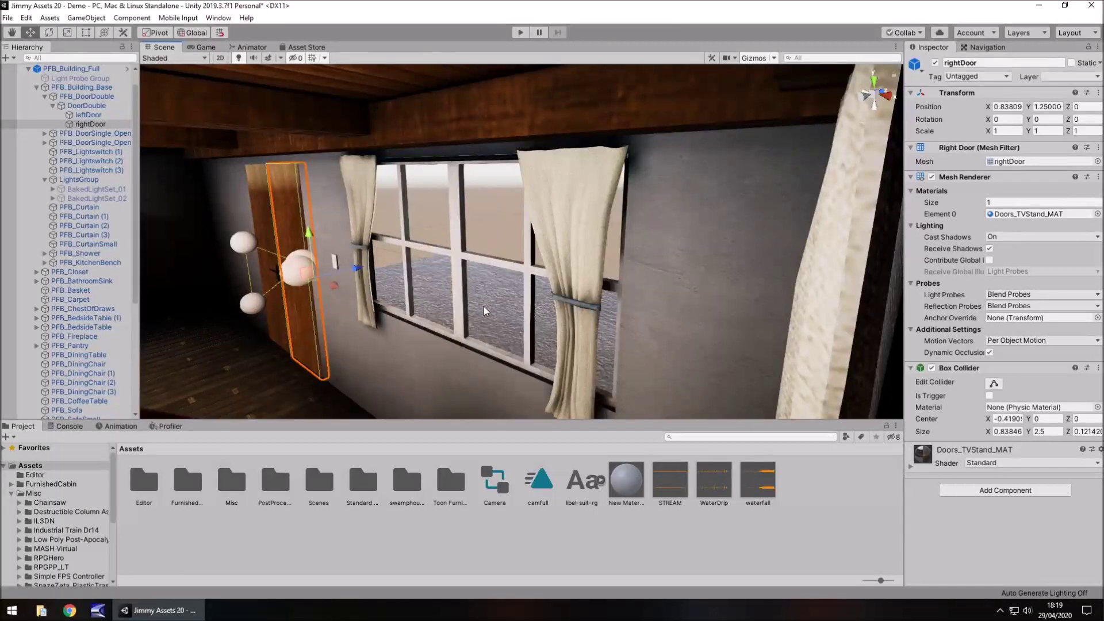
left_click(484, 306)
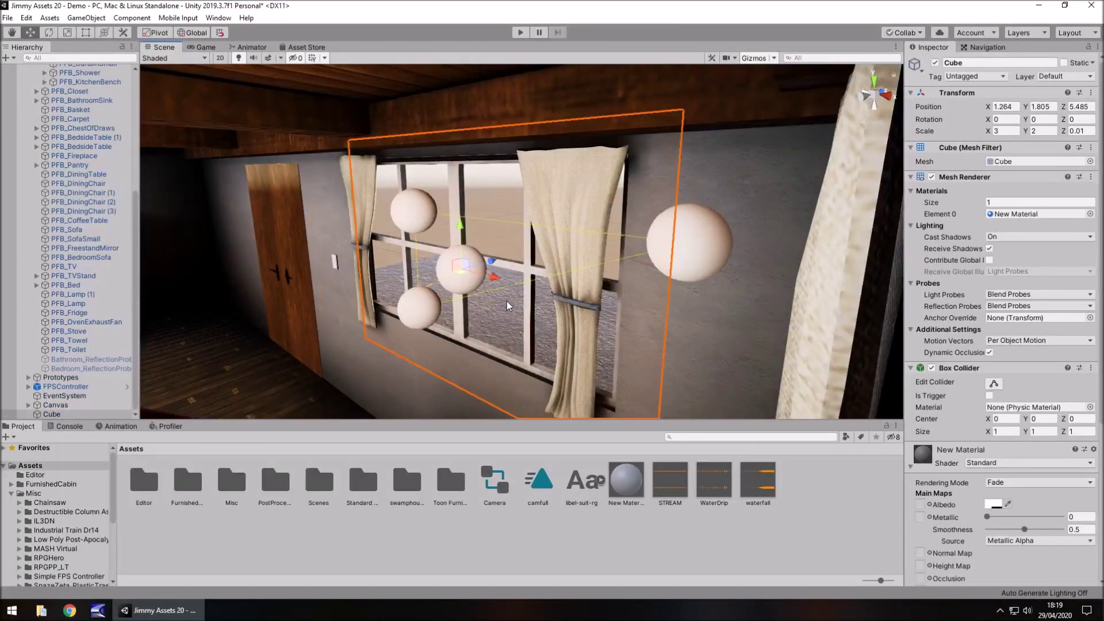
left_click(995, 505)
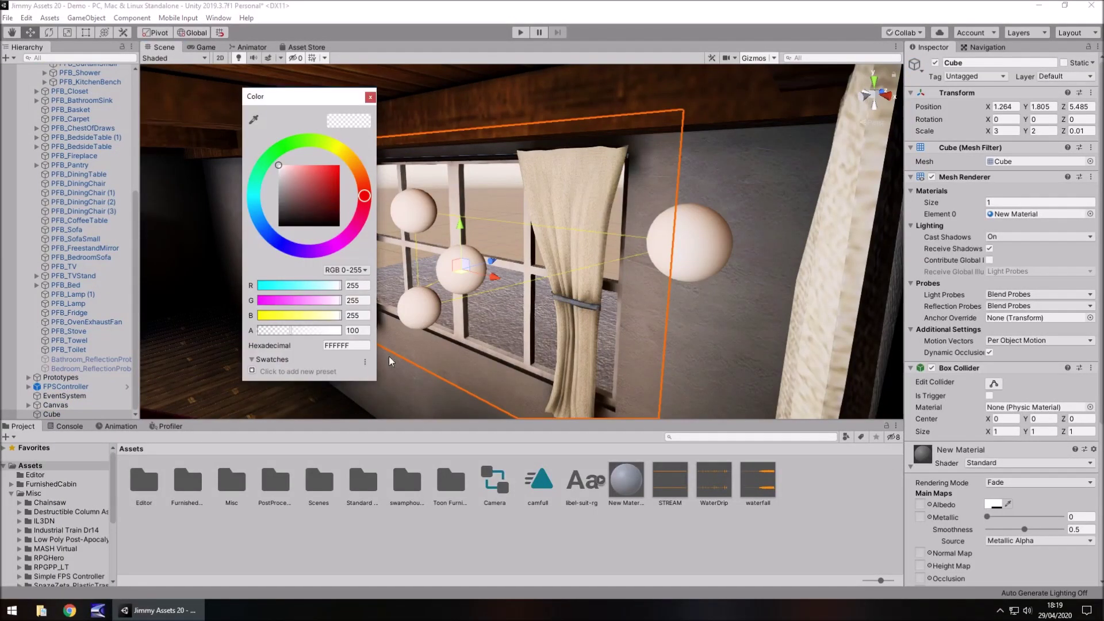
mouse_move(289, 332)
left_mouse_down()
mouse_move(316, 341)
mouse_move(283, 344)
mouse_move(292, 340)
left_mouse_up()
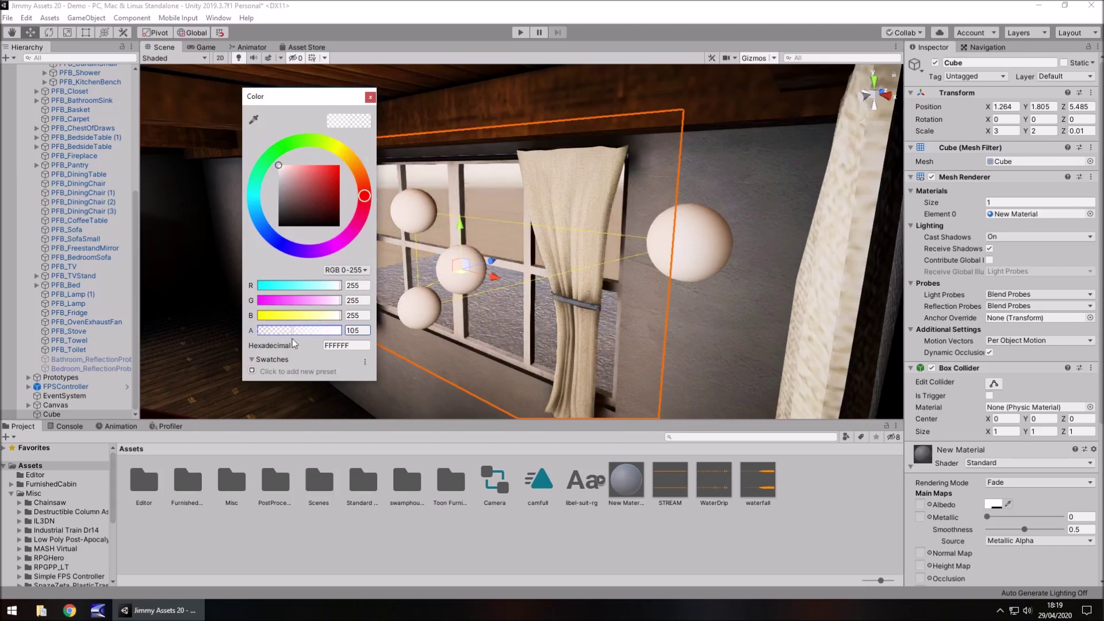
left_click_drag(313, 195, 354, 137)
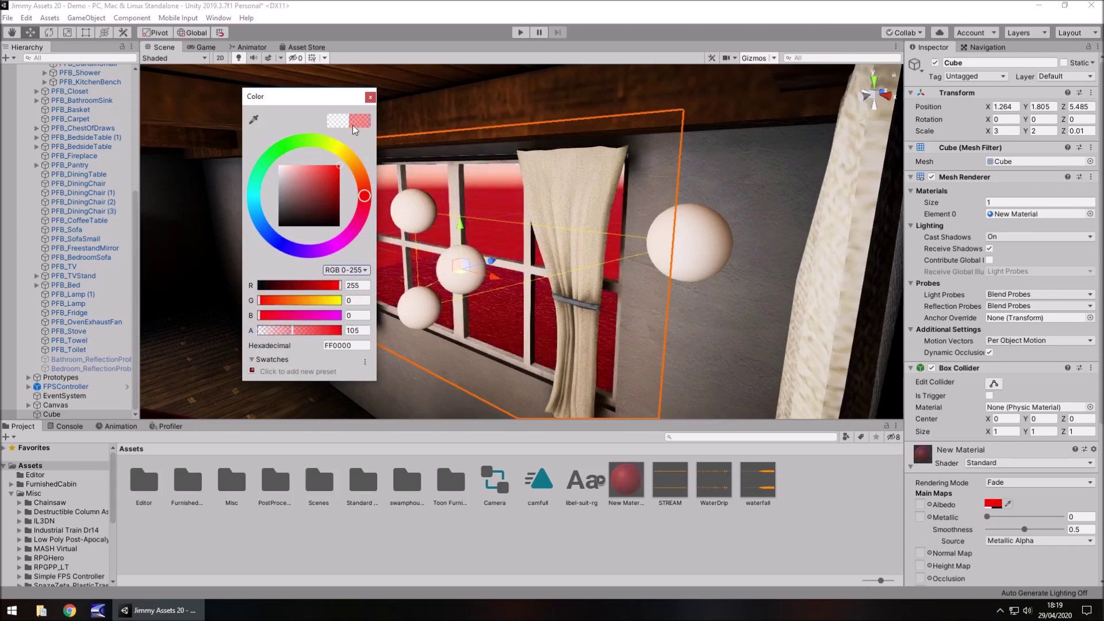
mouse_move(292, 330)
left_mouse_down()
mouse_move(266, 335)
mouse_move(304, 341)
mouse_move(295, 341)
left_mouse_up()
left_click(370, 97)
Play the scene, walk up to the red-tinted living-room window to inspect its pane, and stop playback.
left_click(519, 32)
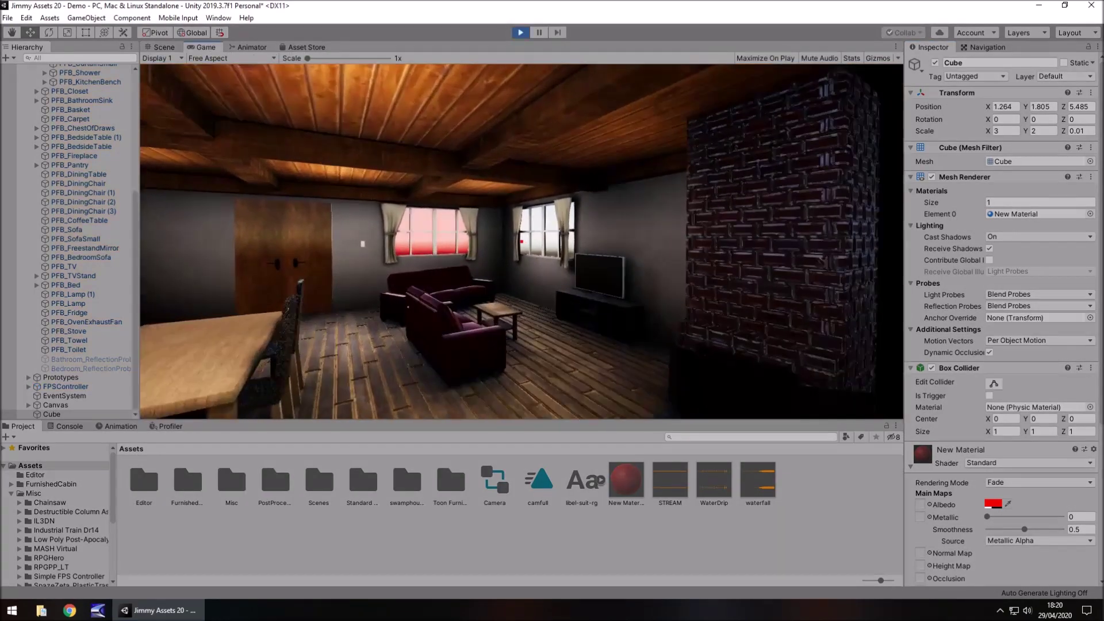
key("w")
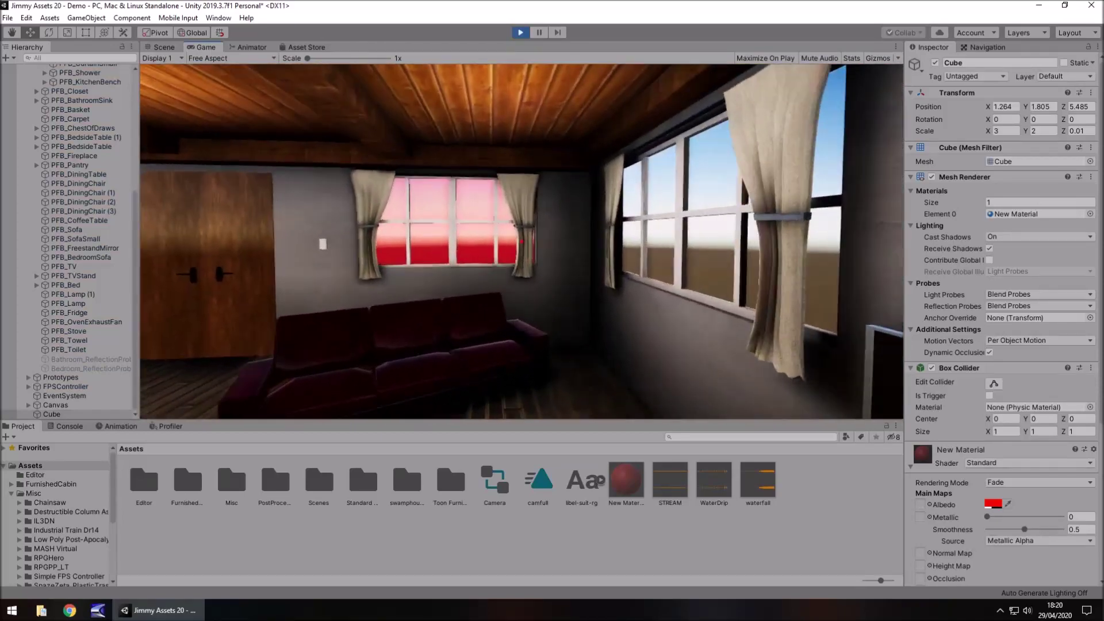
key("w")
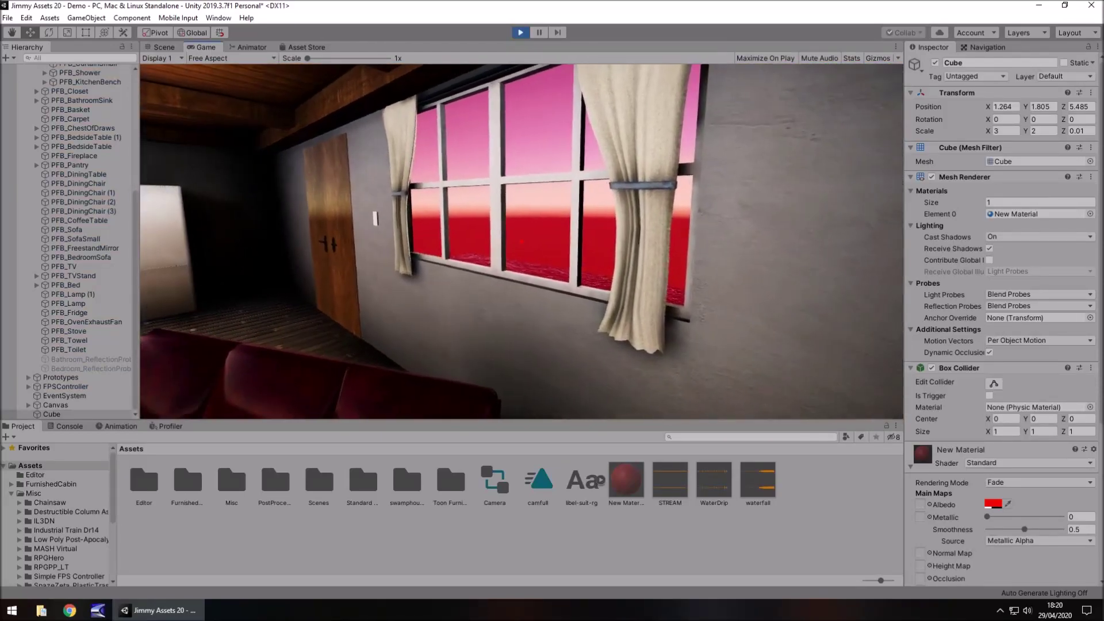
key("ctrl+p")
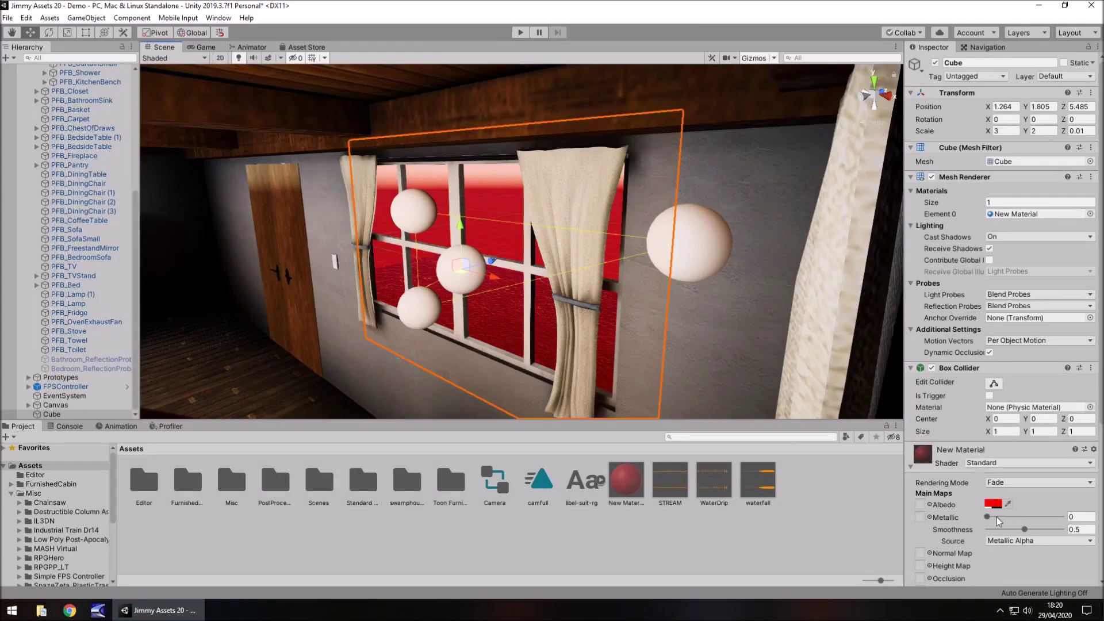
Set the window material's metallic to 1, its smoothness source to Albedo Alpha, and its smoothness to 0.961.
left_click_drag(997, 520, 1063, 529)
left_click(1025, 541)
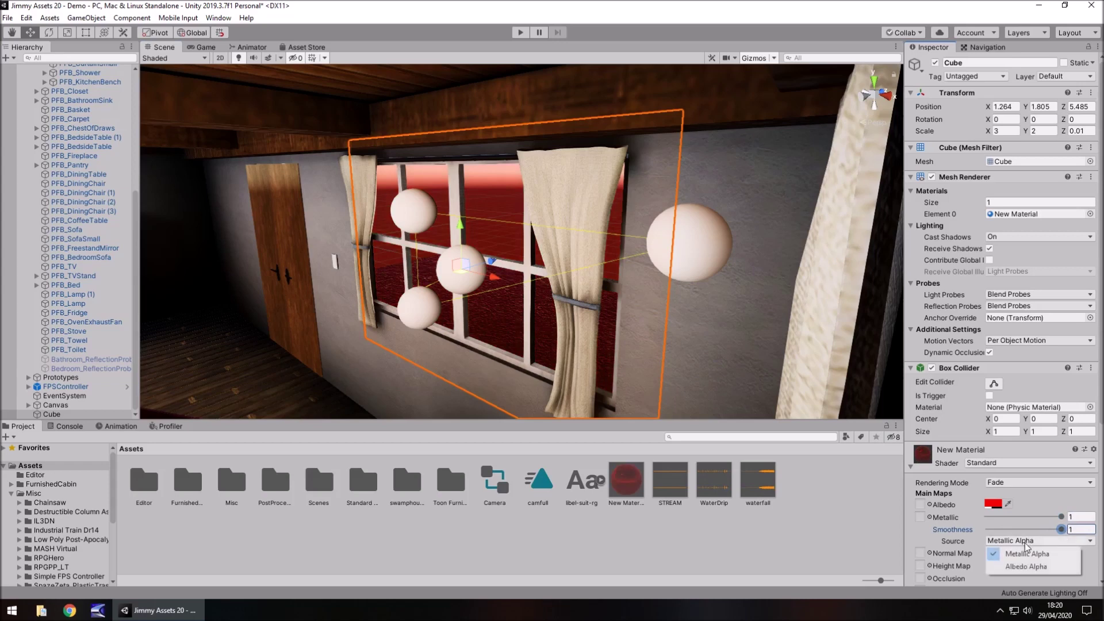
left_click(1026, 566)
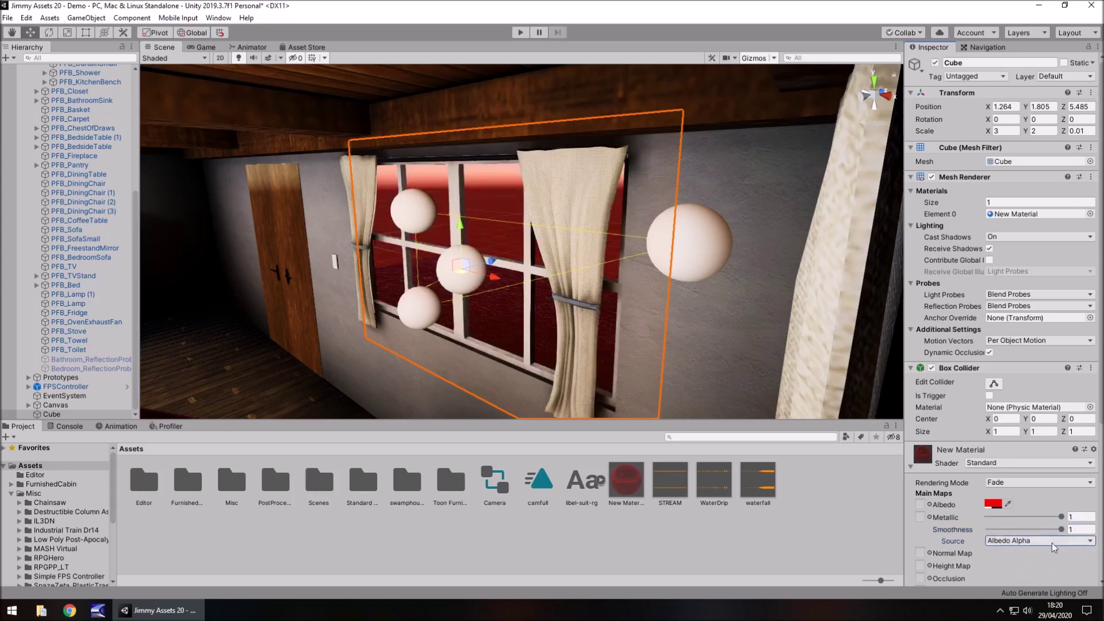
left_click_drag(1060, 529, 1061, 538)
Change the window material's albedo colour to white FFFFFF.
left_click(993, 503)
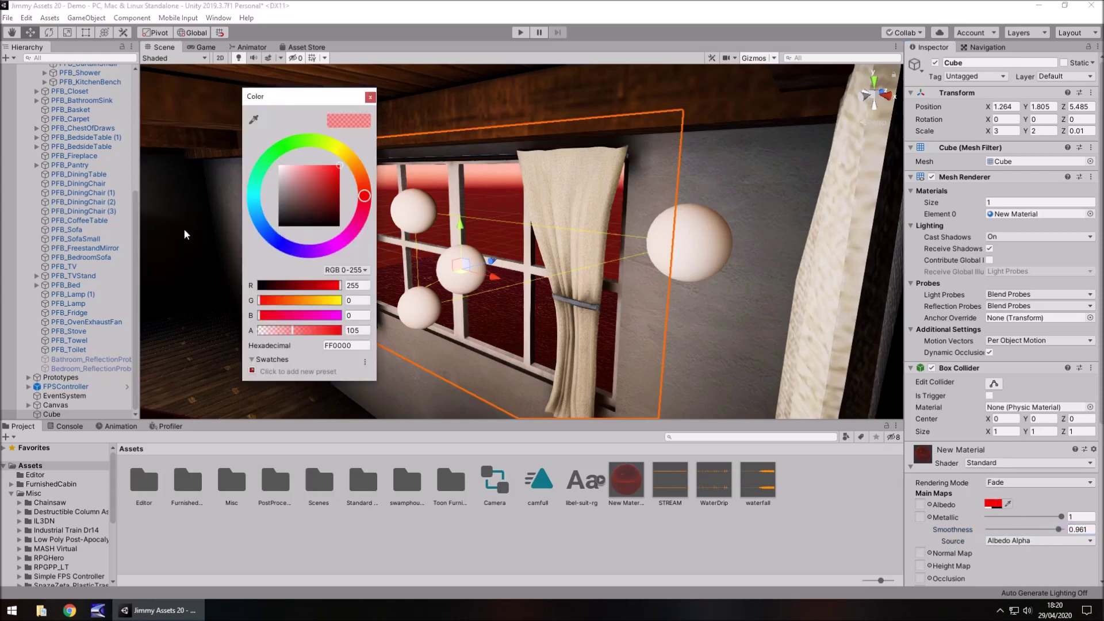
mouse_move(330, 219)
left_mouse_down()
mouse_move(401, 269)
mouse_move(205, 80)
mouse_move(288, 137)
mouse_move(302, 180)
mouse_move(268, 163)
left_mouse_up()
left_click(371, 98)
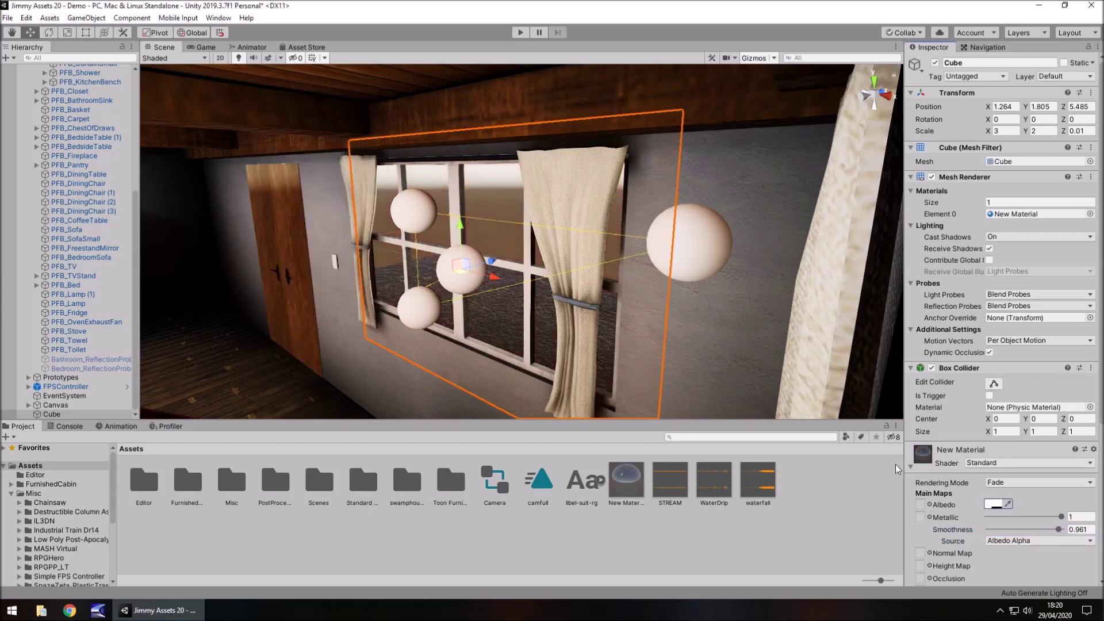
Raise the material's albedo alpha to 255 and examine the window pane in the scene.
left_click(993, 503)
left_click_drag(339, 331, 408, 356)
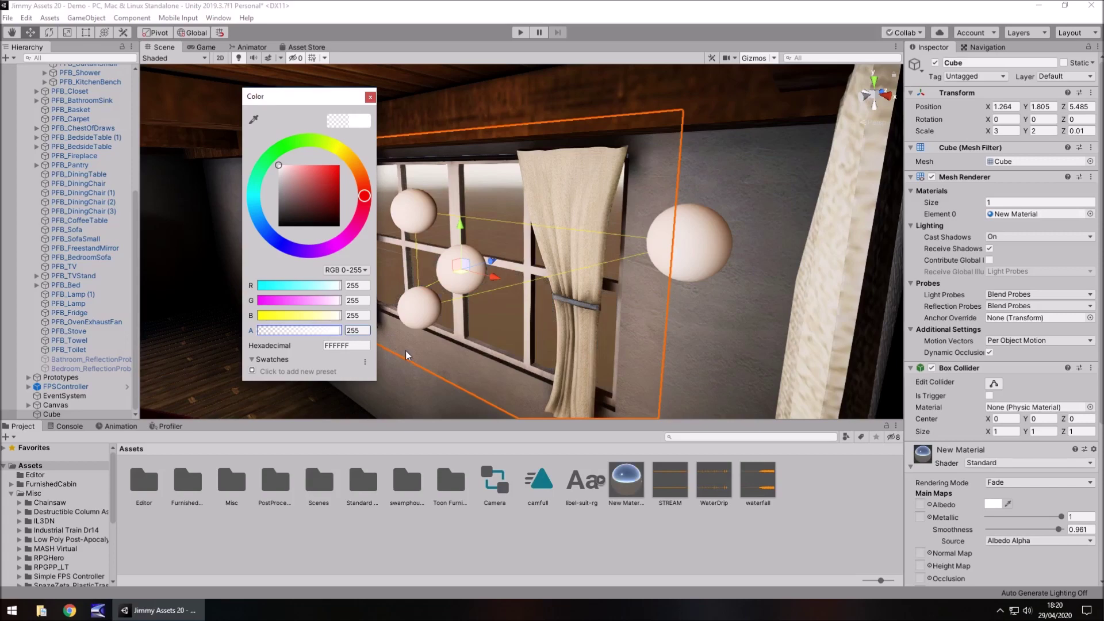
left_click(370, 97)
right_click_drag(369, 299, 391, 284)
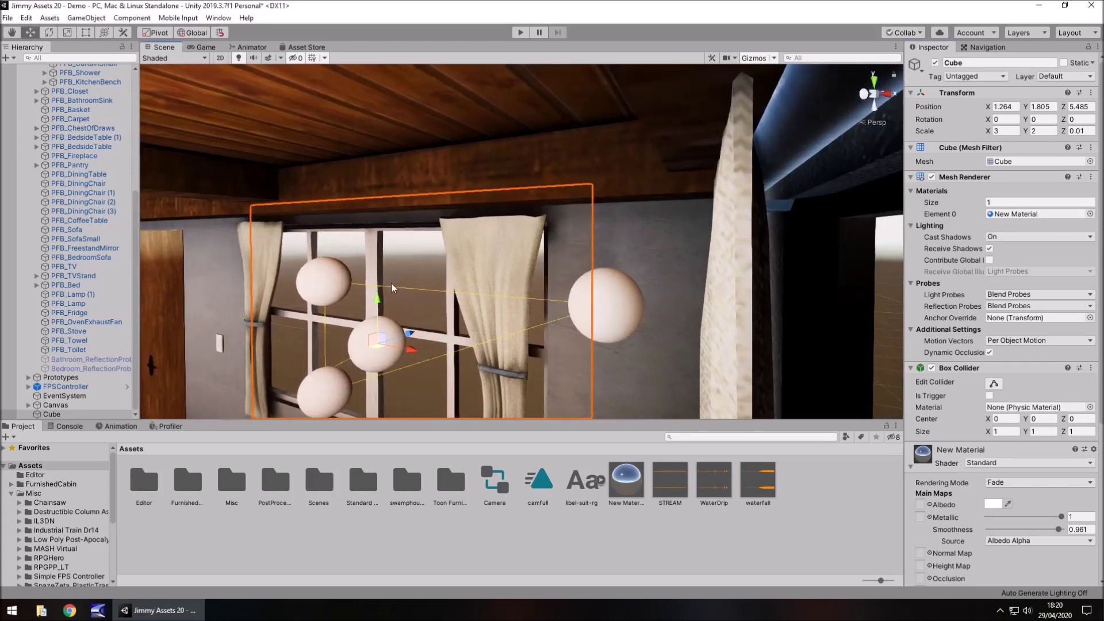
middle_click_drag(391, 284, 390, 245)
right_click_drag(390, 246, 408, 287)
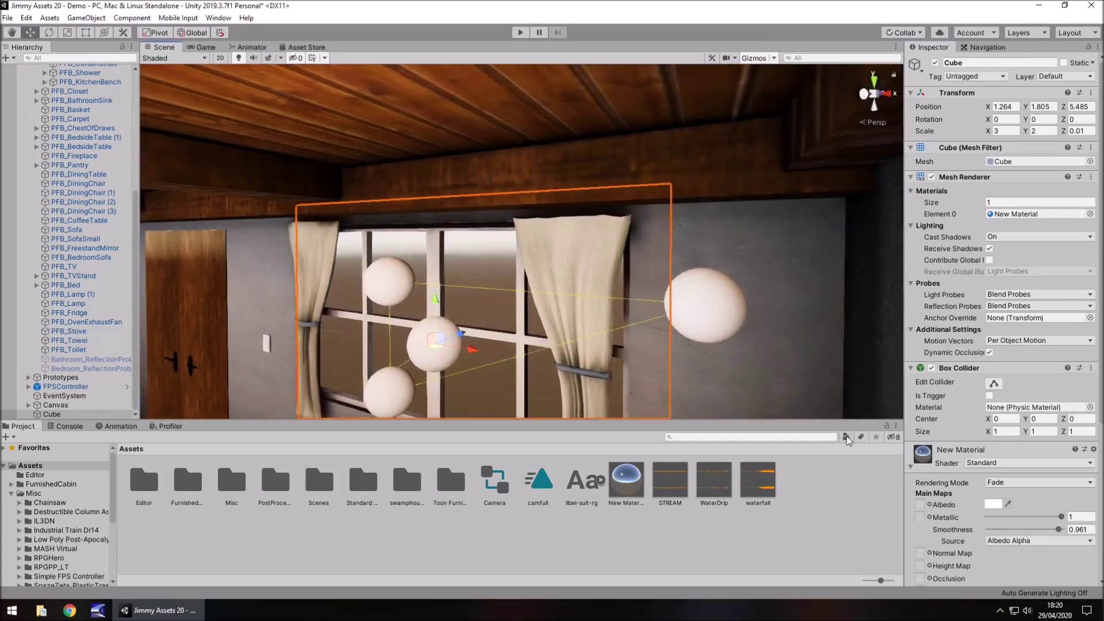
left_click(993, 504)
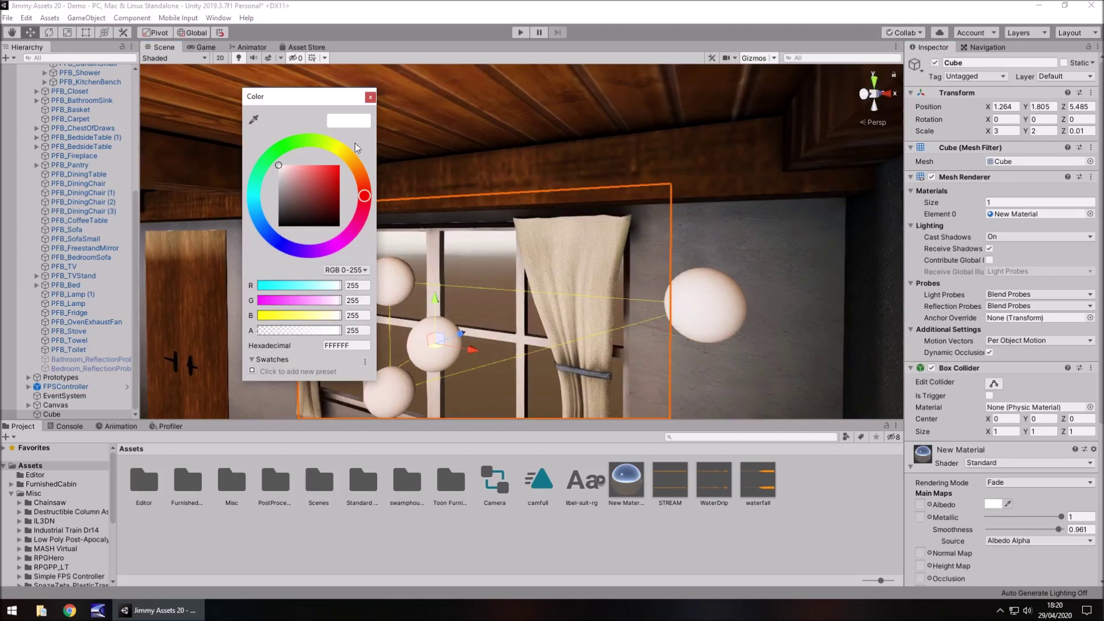
left_click(370, 97)
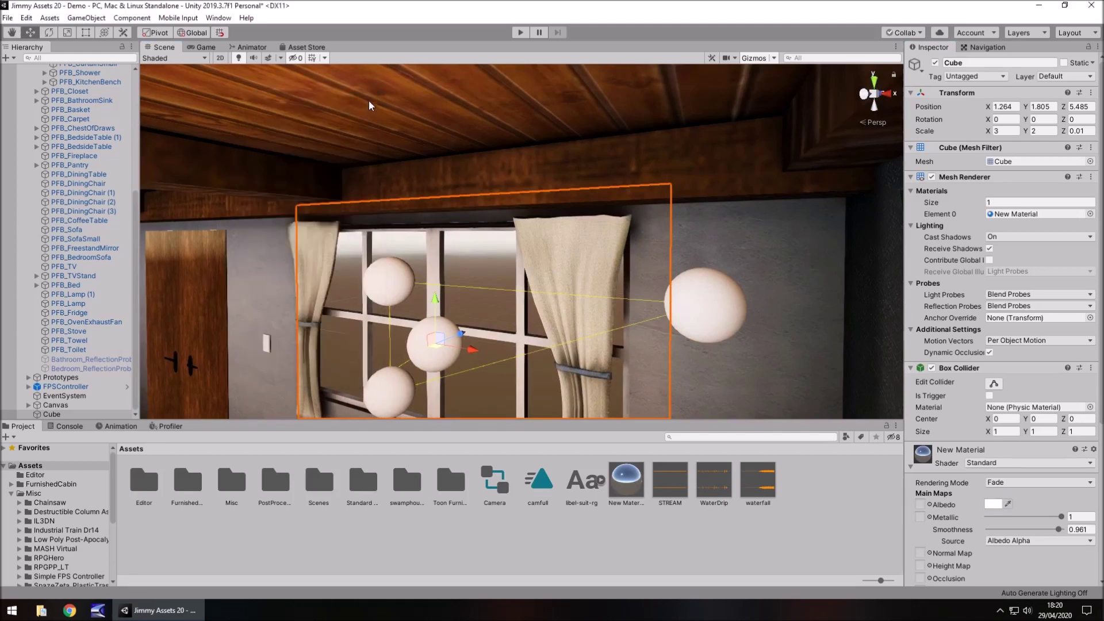
Undo the window material's recent albedo, metallic, smoothness and source changes, including the red tint.
key("ctrl+z")
key("ctrl+z")
key("ctrl+z")
key("ctrl+z")
key("ctrl+z")
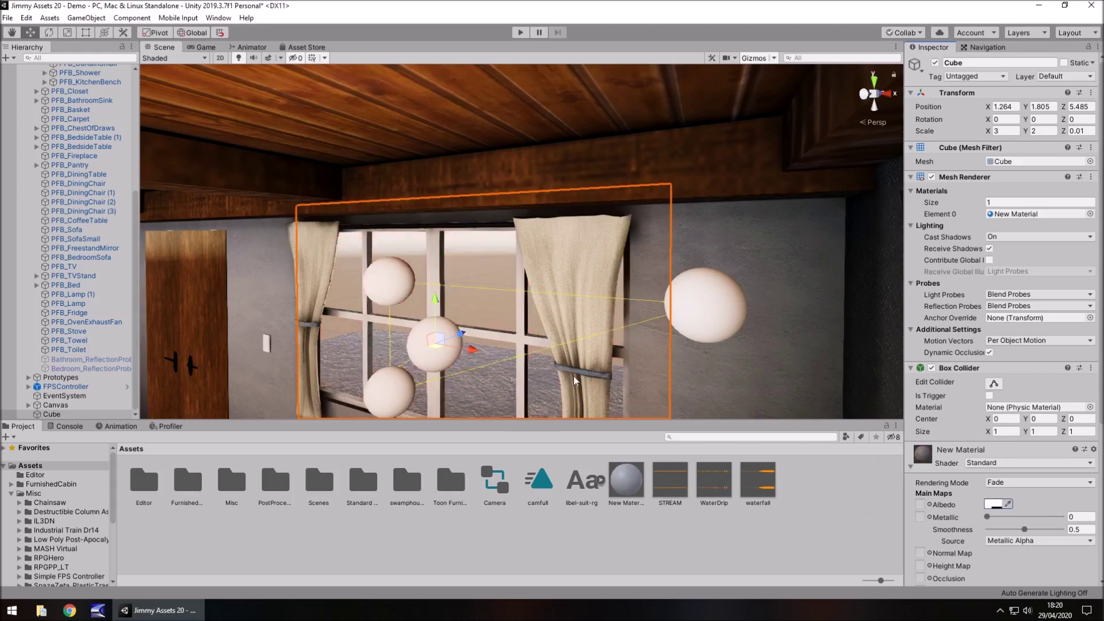
Set the alpha of the window material's white albedo colour to 141.
right_click_drag(816, 352, 736, 372)
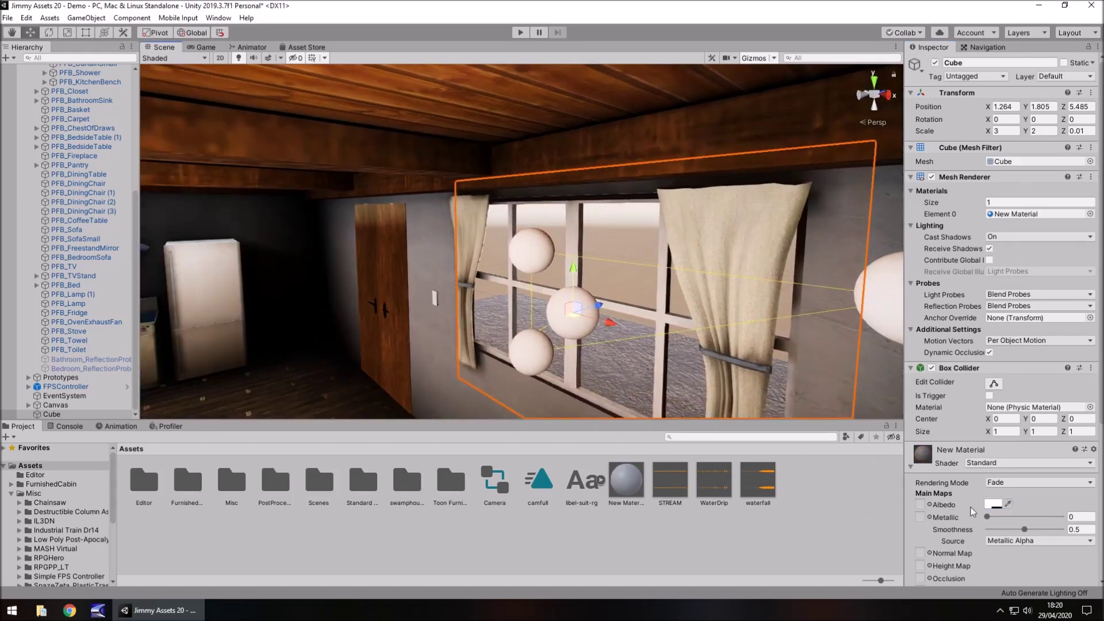
left_click(995, 505)
left_click_drag(279, 332, 306, 344)
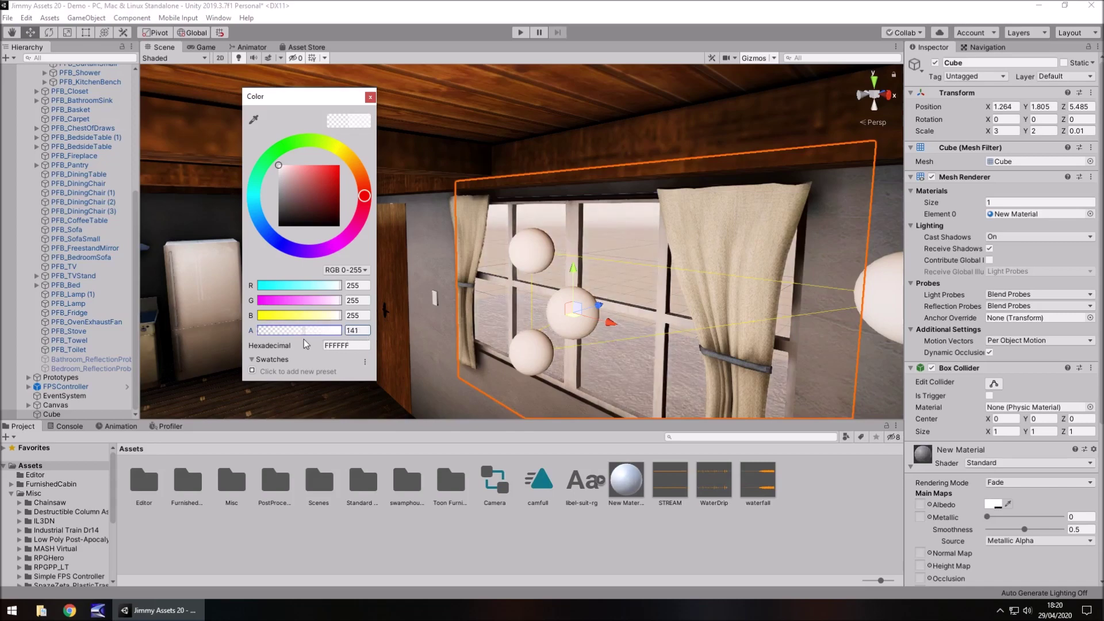
left_click(371, 97)
Select the left door of the double door to view the window pane without its selection outline.
right_click_drag(334, 339, 384, 344)
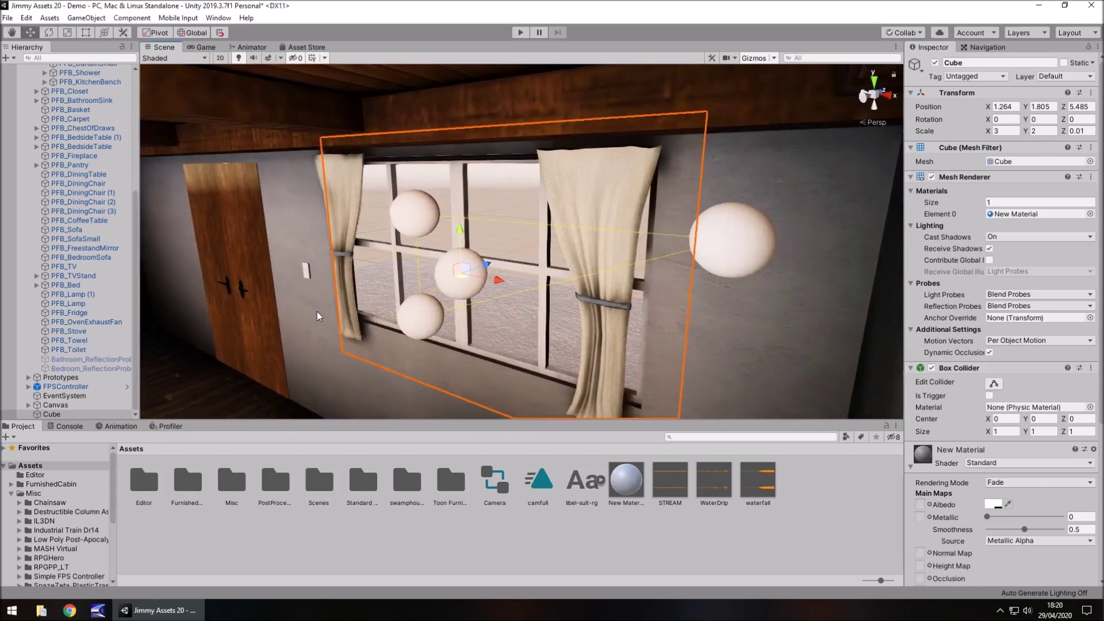
right_click_drag(316, 312, 378, 309)
left_click(377, 309)
left_click(371, 302)
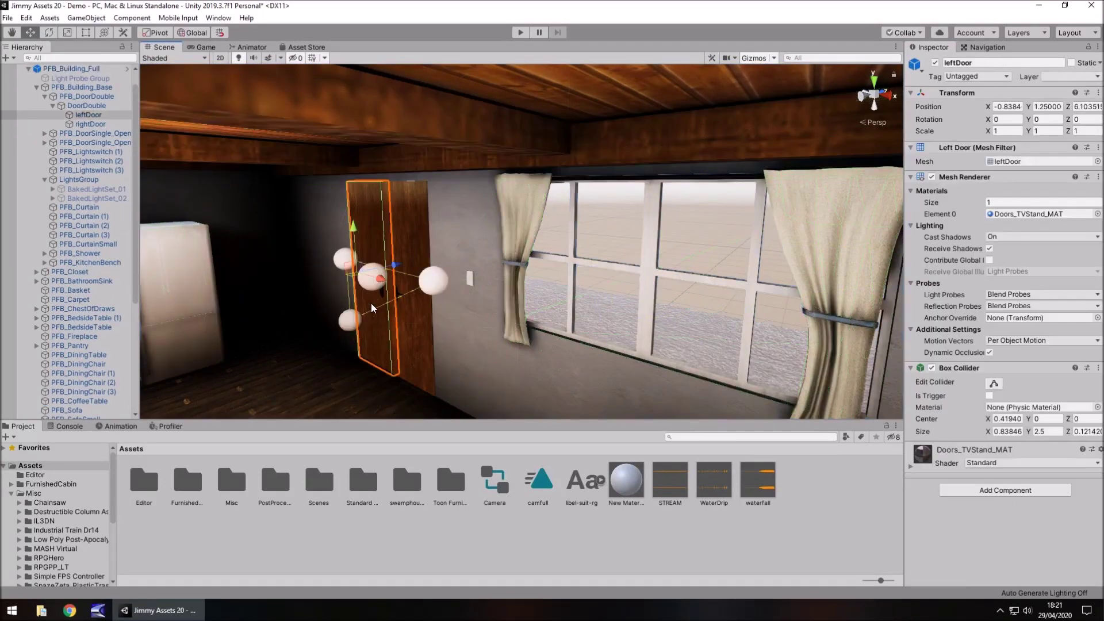